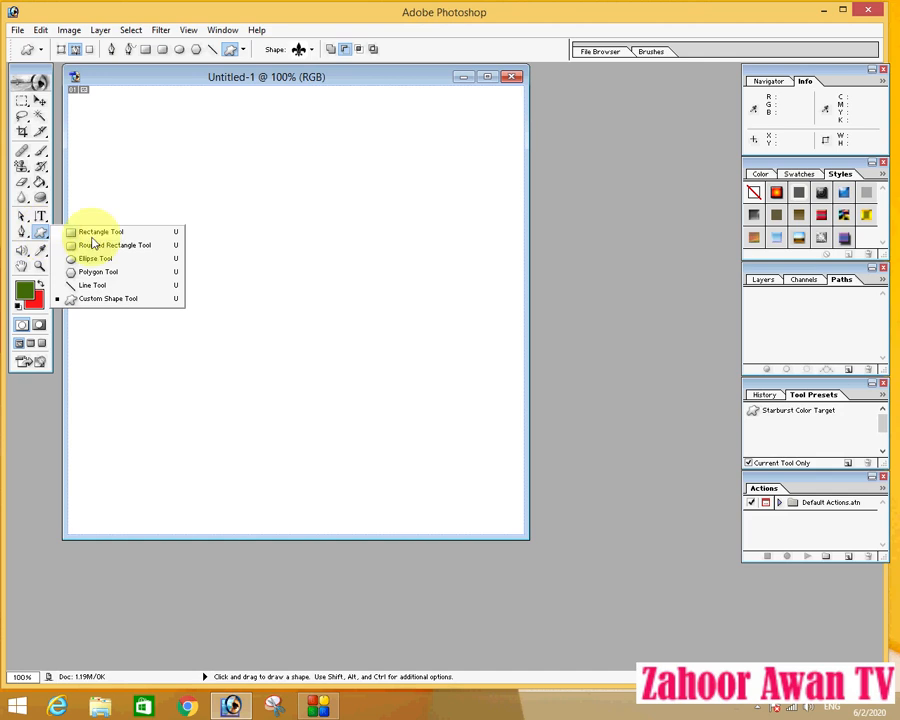
Draw a wide rectangular path in the upper-left area of the canvas and move it slightly down with the Path Selection tool
{"action": "left_click", "coordinate": [101, 232]}
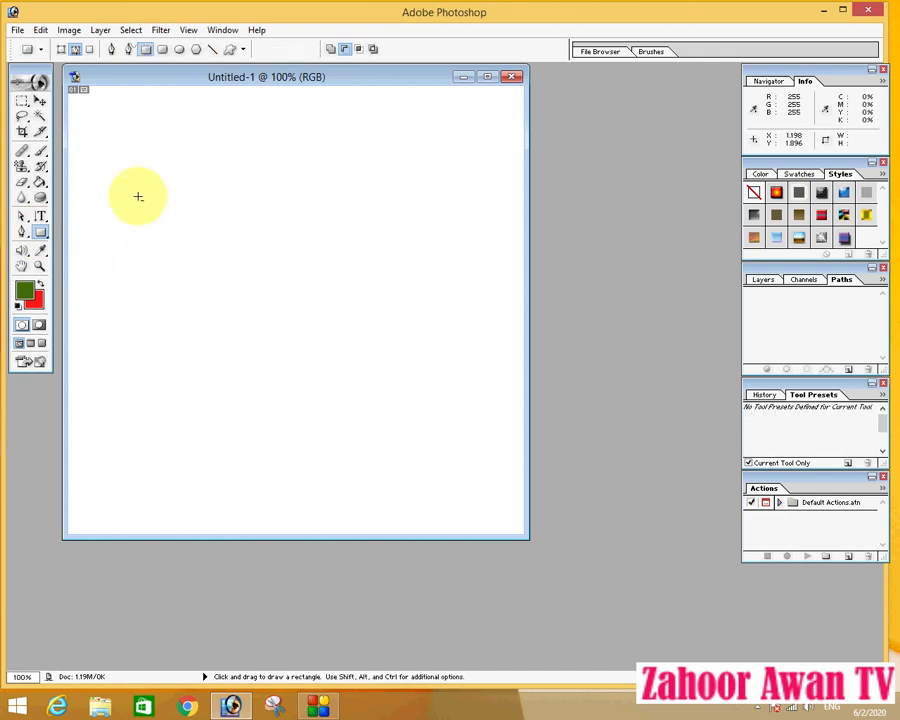
{"action": "left_click_drag", "start_coordinate": [133, 191], "coordinate": [311, 266]}
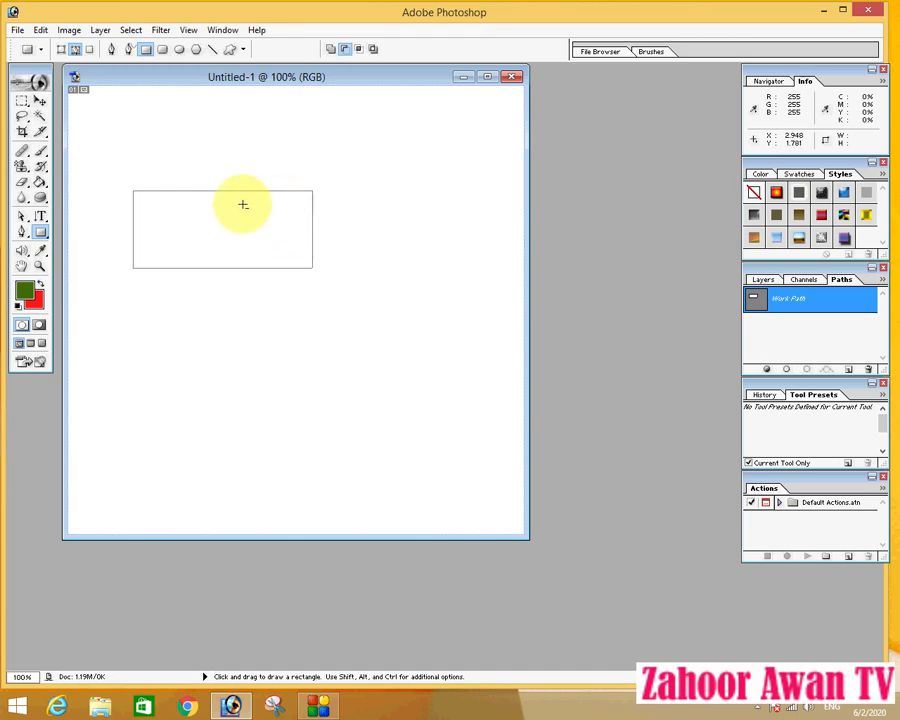
{"action": "left_click", "coordinate": [24, 216]}
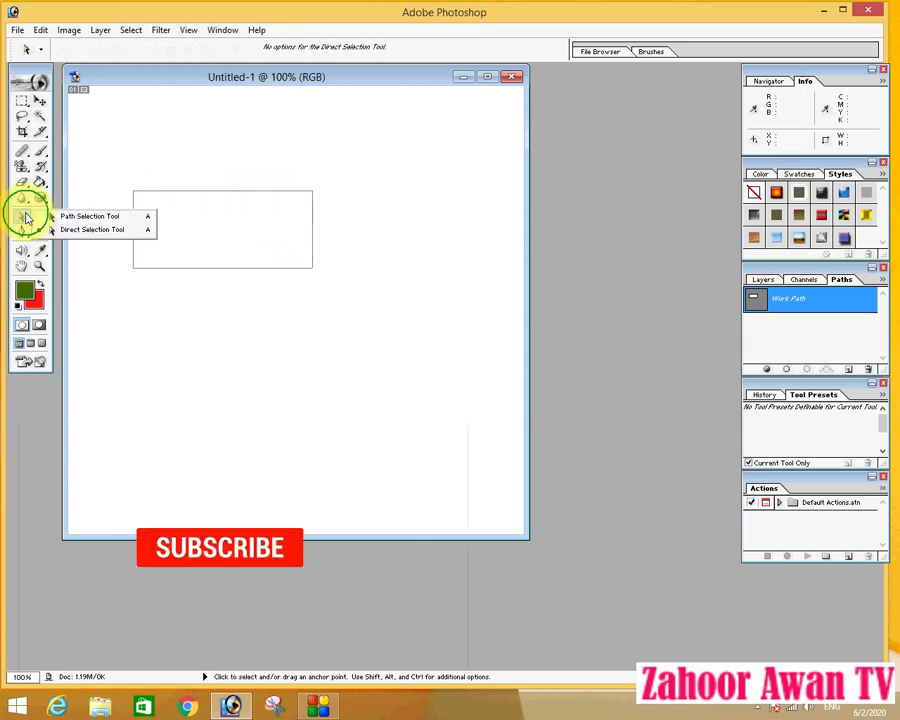
{"action": "left_click", "coordinate": [88, 216]}
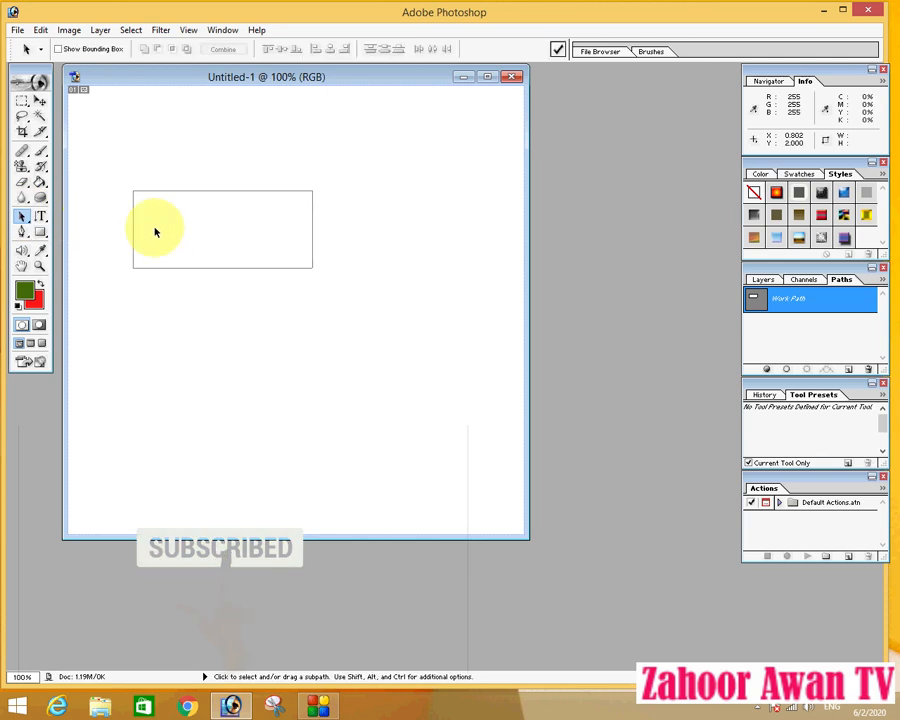
{"action": "left_click", "coordinate": [238, 190]}
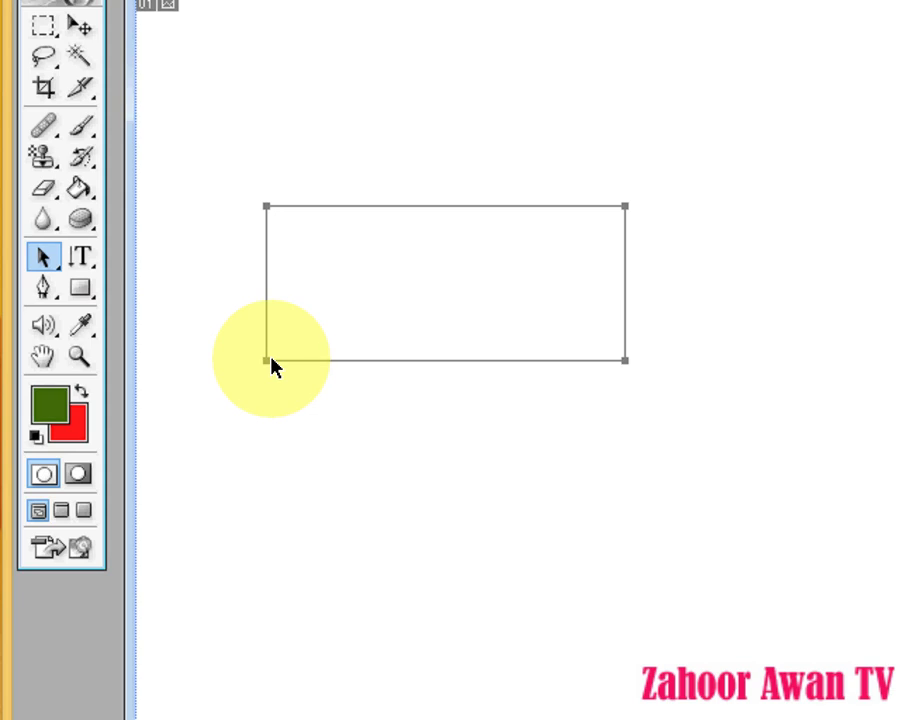
{"action": "left_click_drag", "start_coordinate": [400, 272], "coordinate": [377, 364]}
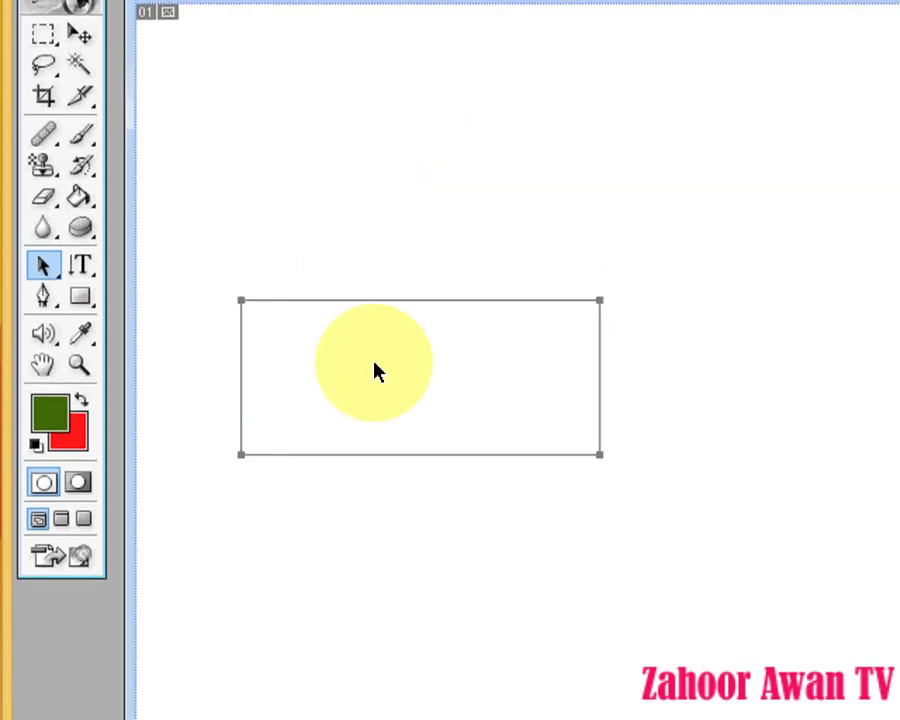
Move the rectangle path up and to the right, and place a duplicate of it below
{"action": "left_click", "coordinate": [50, 272]}
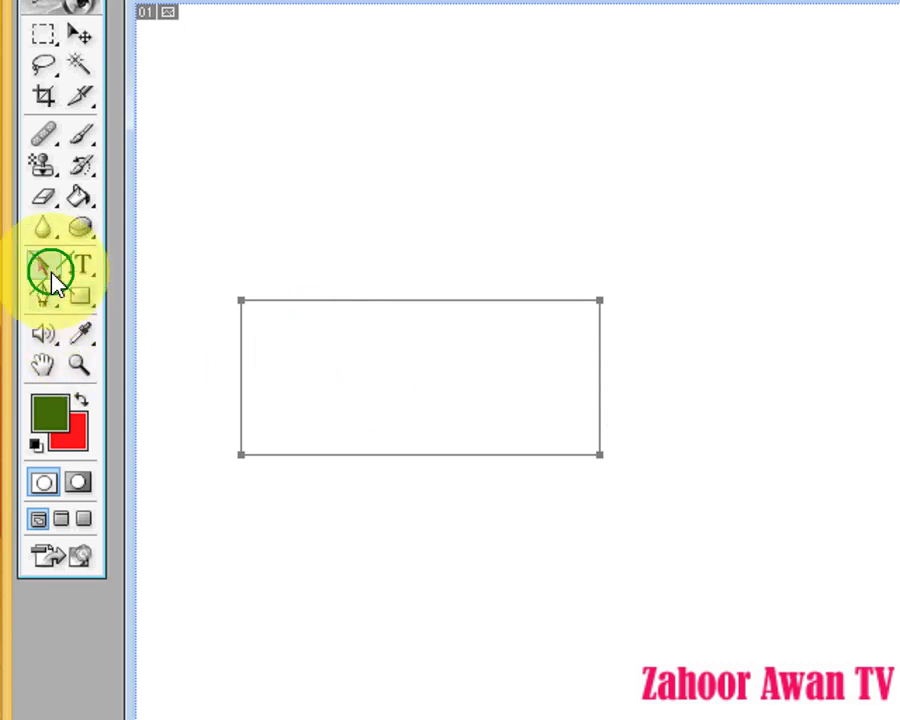
{"action": "left_click", "coordinate": [133, 264]}
{"action": "left_click_drag", "start_coordinate": [440, 424], "coordinate": [661, 298]}
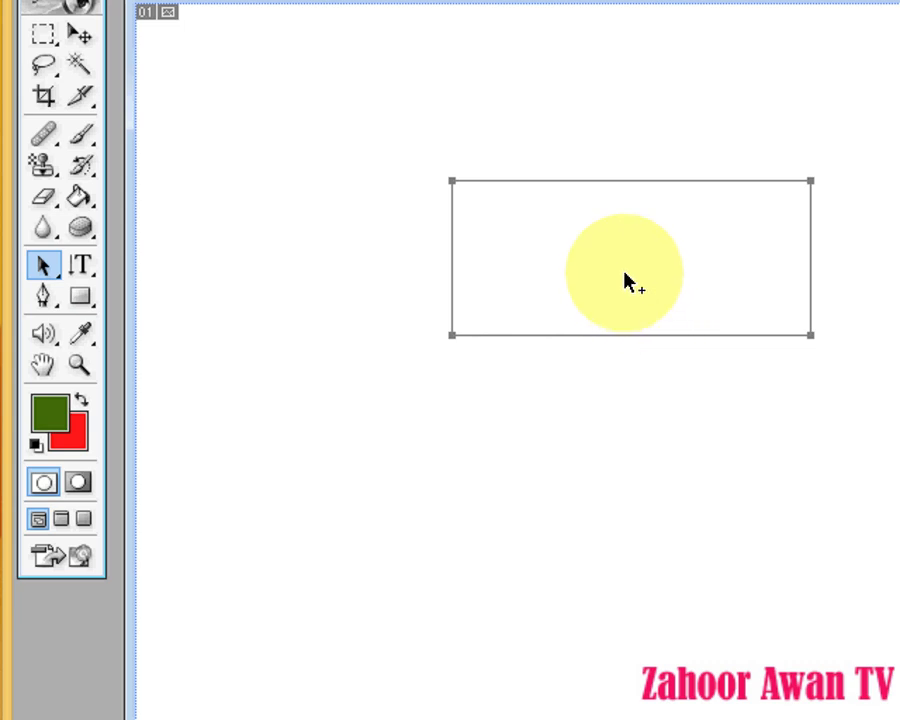
{"action": "left_click_drag", "start_coordinate": [629, 281], "coordinate": [566, 617]}
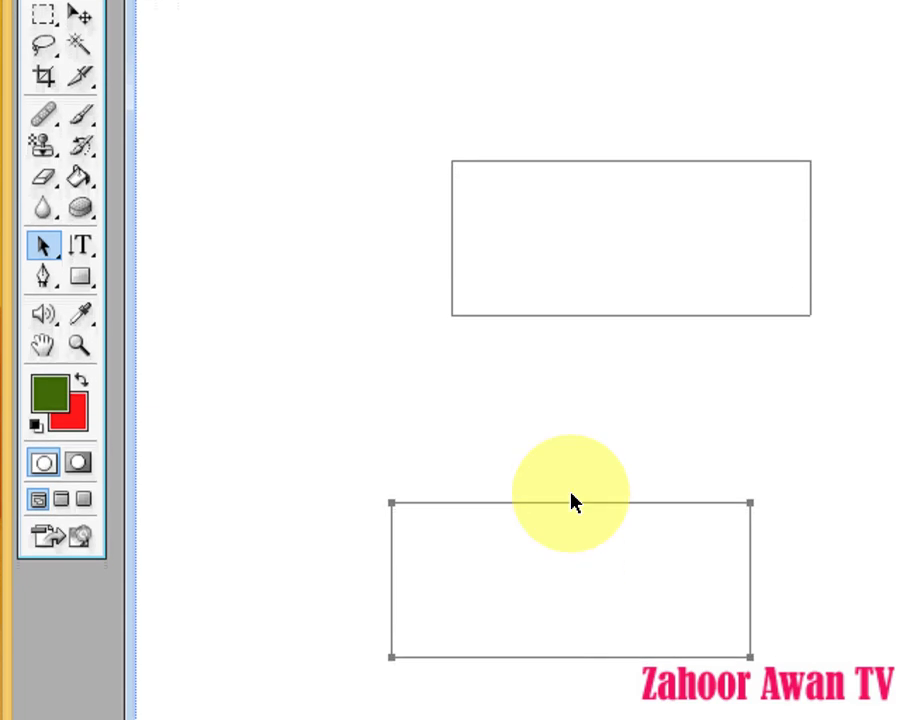
{"action": "left_click", "coordinate": [52, 248]}
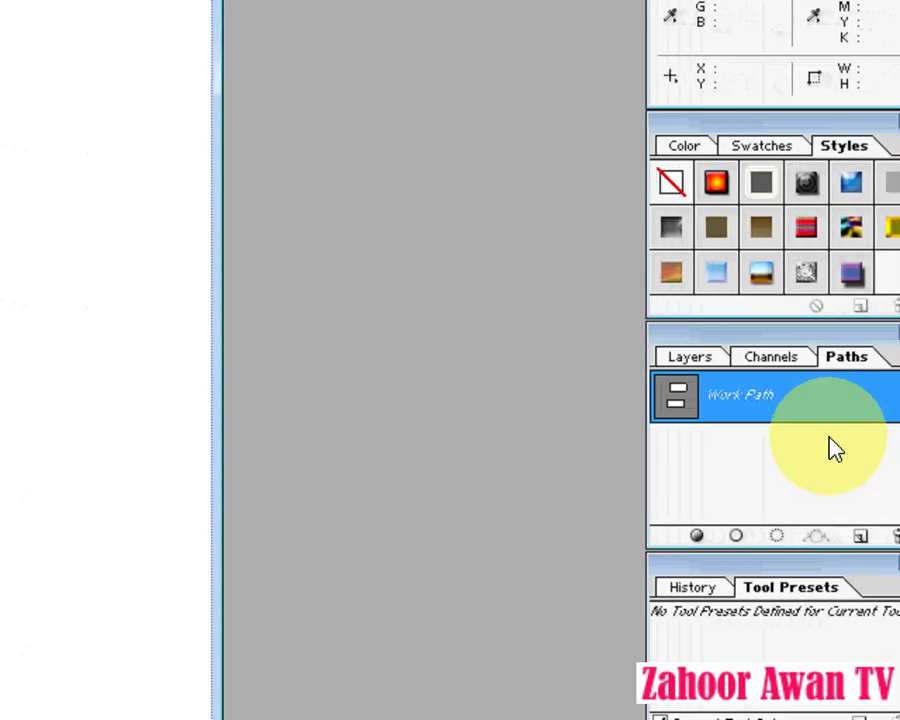
Save the work path containing both rectangles under the name Path 1
{"action": "left_click", "coordinate": [729, 359]}
{"action": "left_click", "coordinate": [778, 362]}
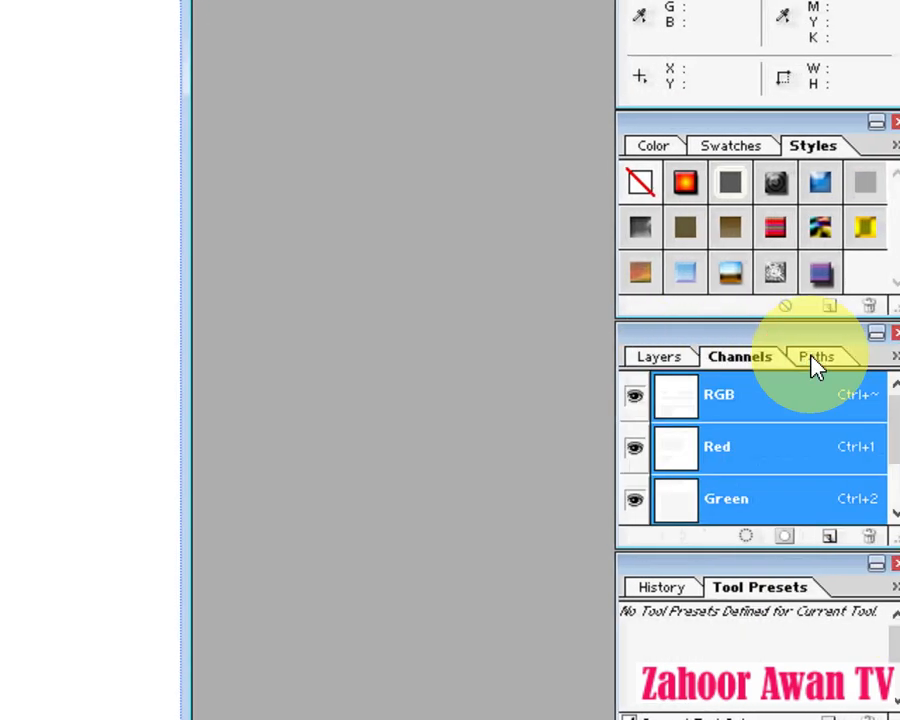
{"action": "left_click", "coordinate": [825, 360]}
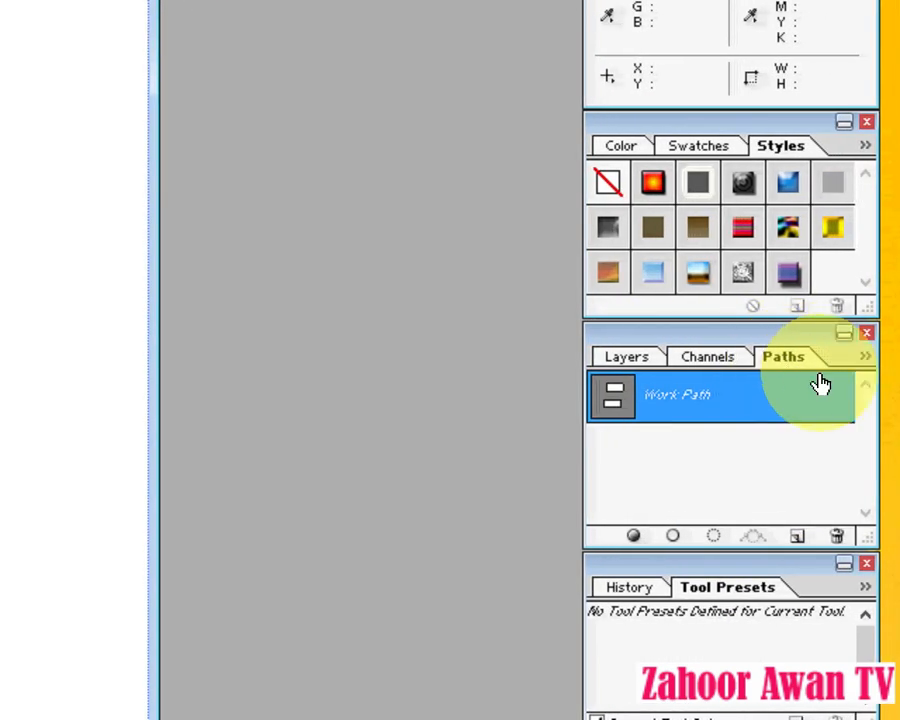
{"action": "left_click", "coordinate": [864, 357]}
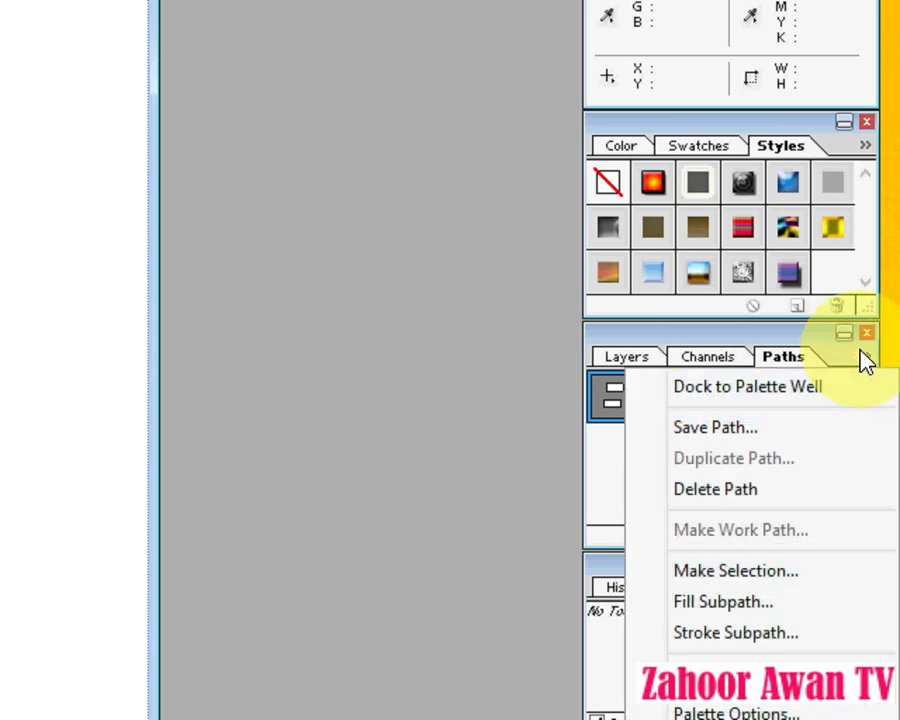
{"action": "left_click", "coordinate": [753, 428]}
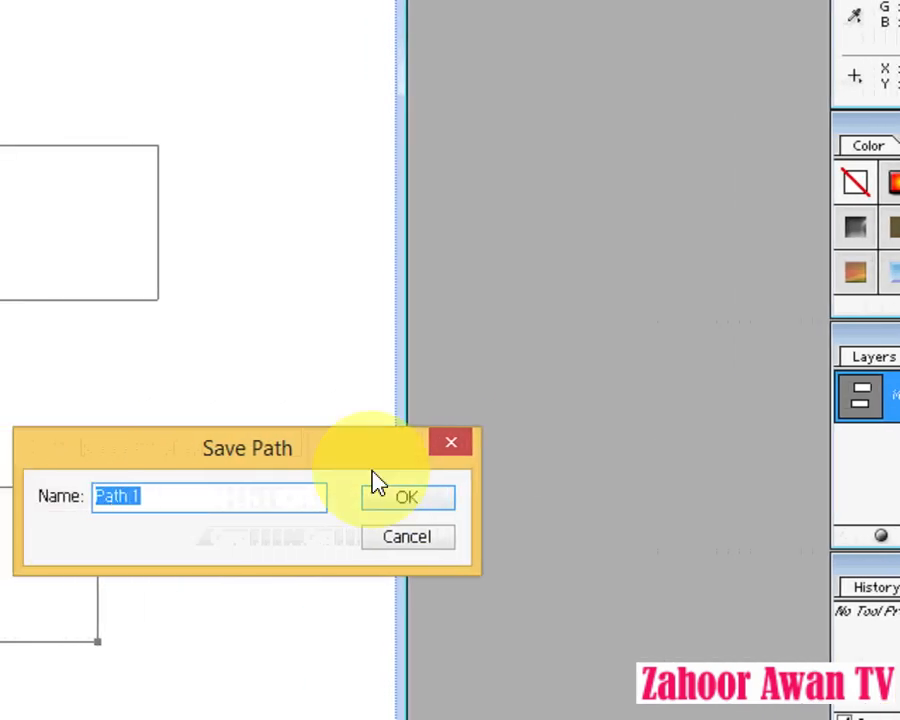
{"action": "left_click", "coordinate": [158, 498]}
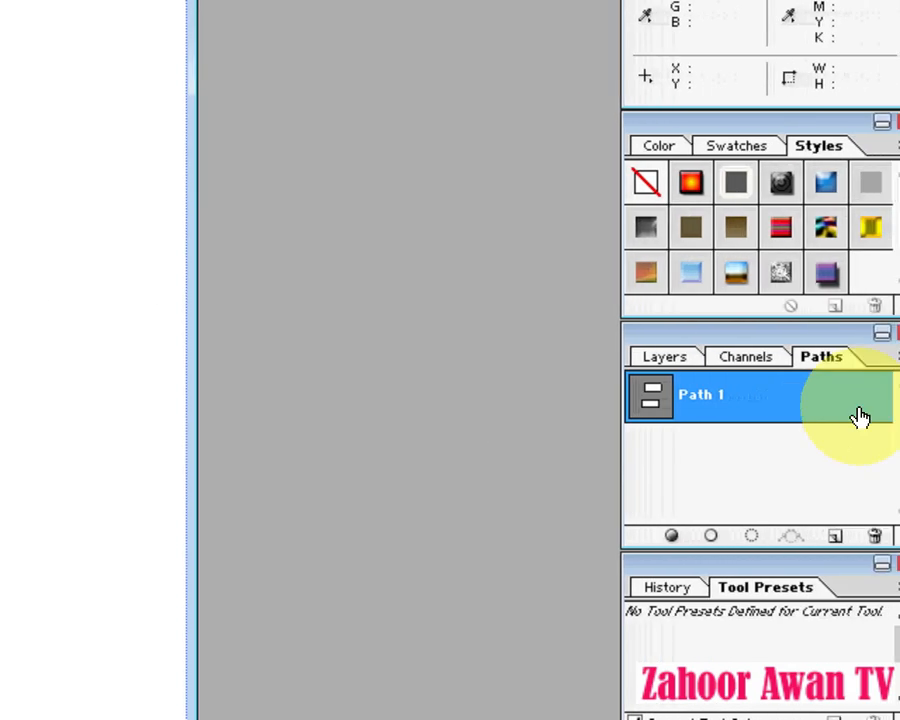
Create a new empty path named Path 2
{"action": "left_click", "coordinate": [864, 358]}
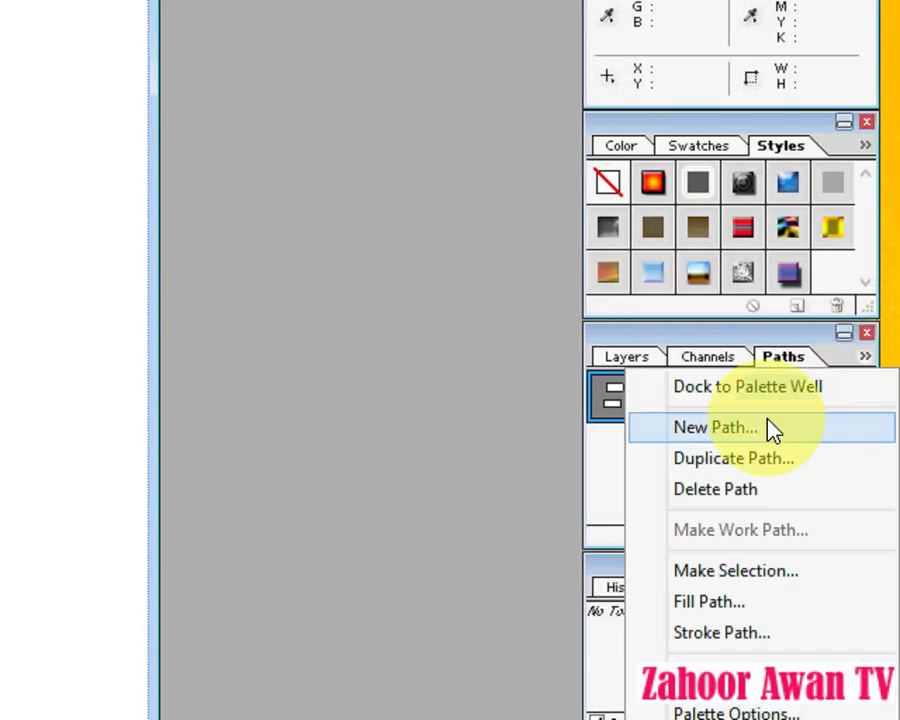
{"action": "left_click", "coordinate": [773, 430]}
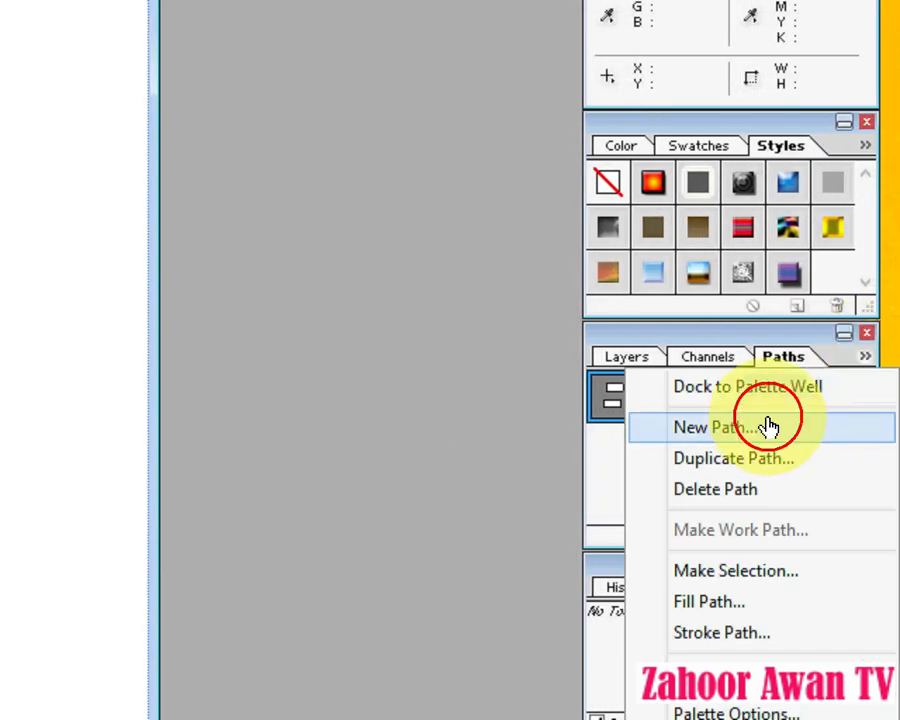
{"action": "left_click", "coordinate": [162, 498]}
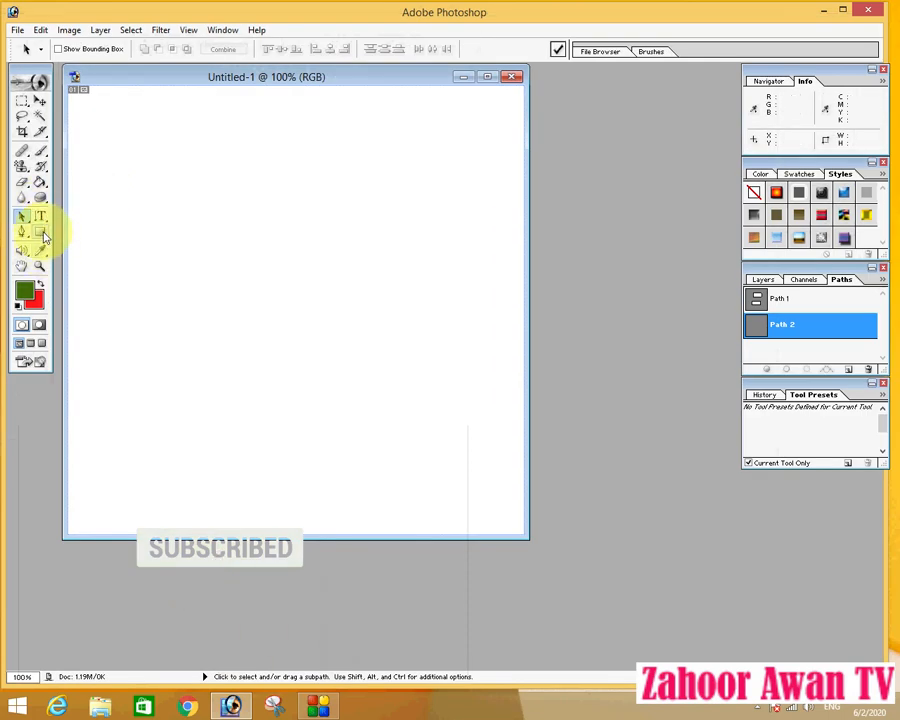
Draw the twelve-petal flower custom shape as a path in the upper half of the canvas and select the whole path
{"action": "left_click", "coordinate": [40, 232]}
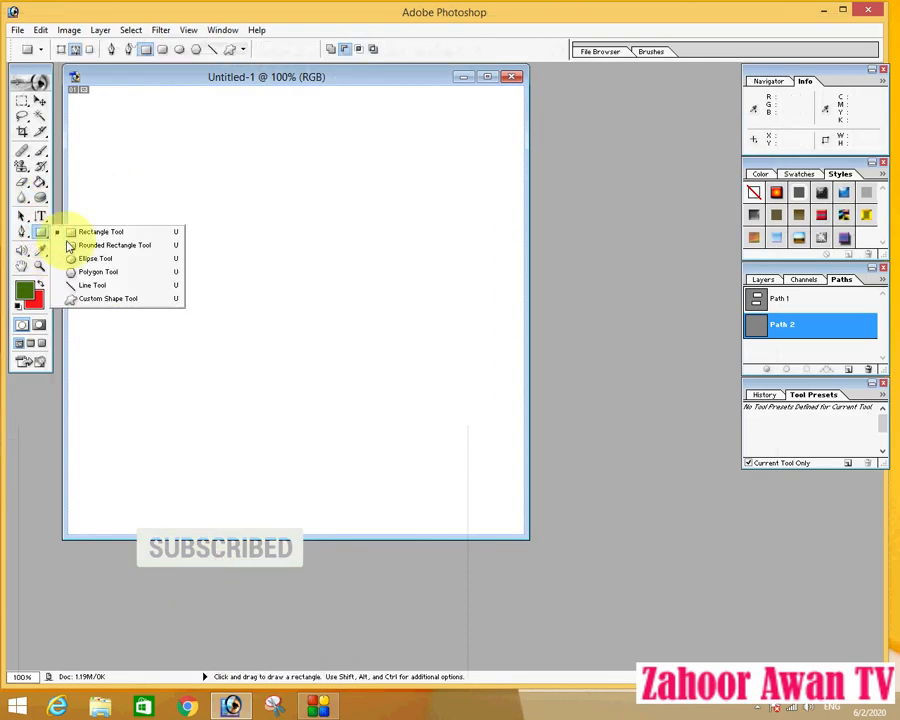
{"action": "left_click", "coordinate": [114, 299]}
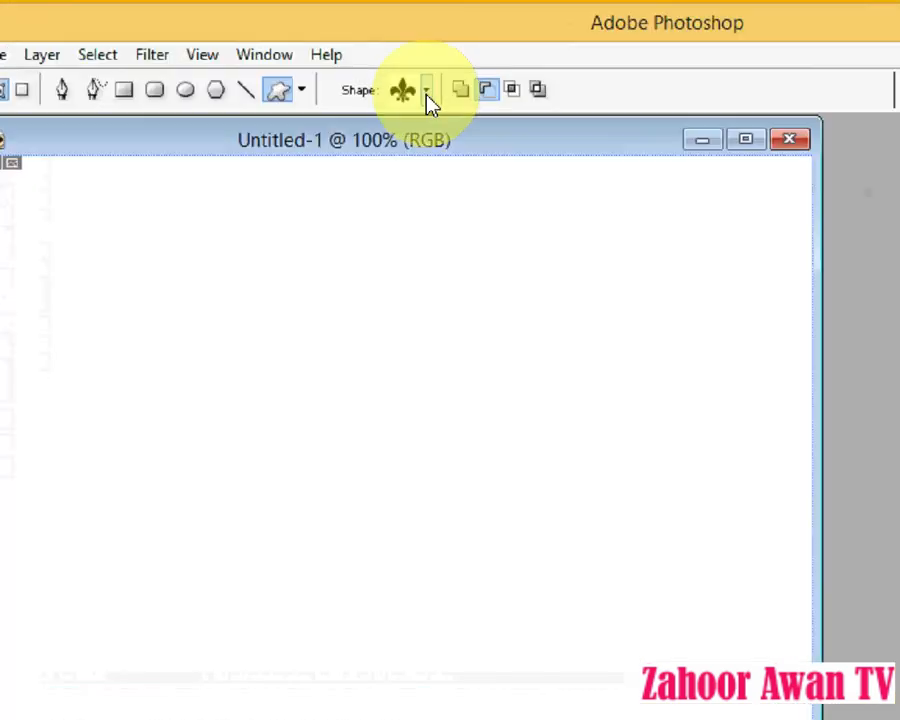
{"action": "left_click", "coordinate": [312, 54]}
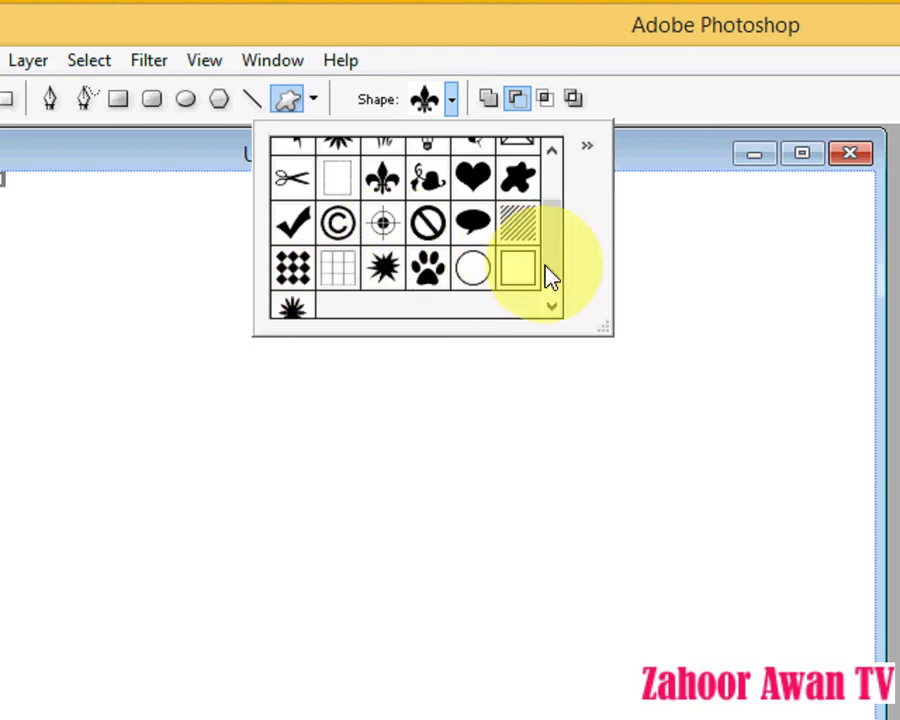
{"action": "mouse_move", "coordinate": [546, 282]}
{"action": "left_mouse_down"}
{"action": "mouse_move", "coordinate": [550, 190]}
{"action": "mouse_move", "coordinate": [558, 293]}
{"action": "left_mouse_up"}
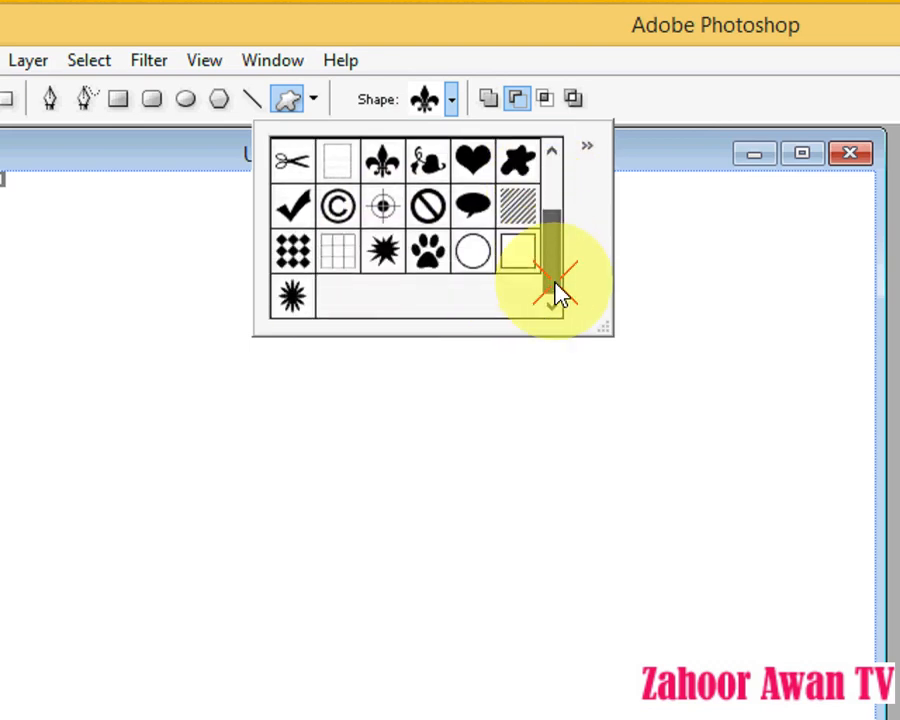
{"action": "double_click", "coordinate": [292, 298]}
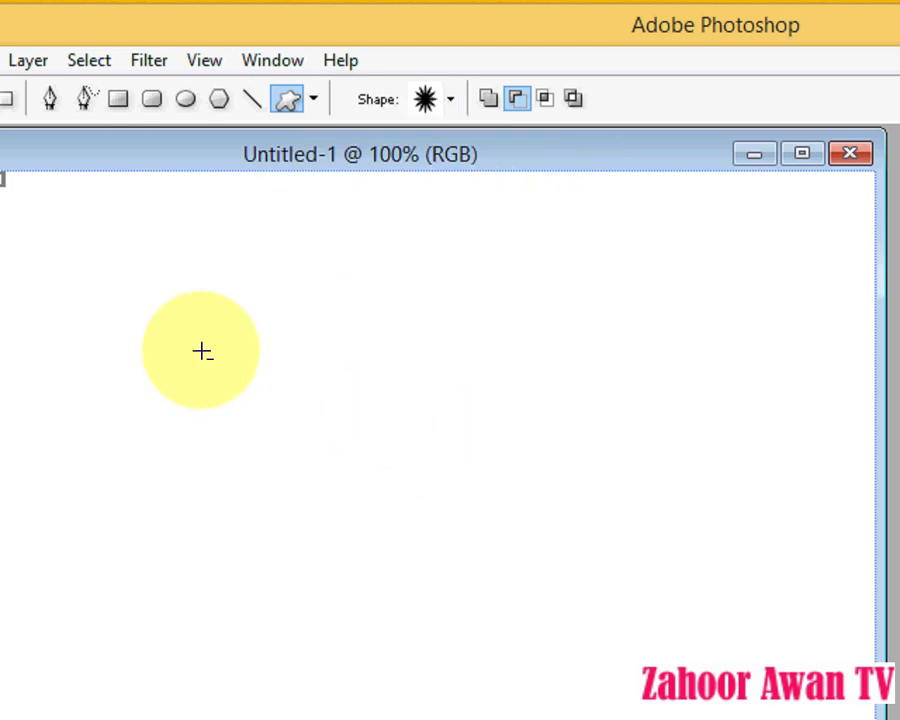
{"action": "left_click_drag", "start_coordinate": [191, 318], "coordinate": [632, 645]}
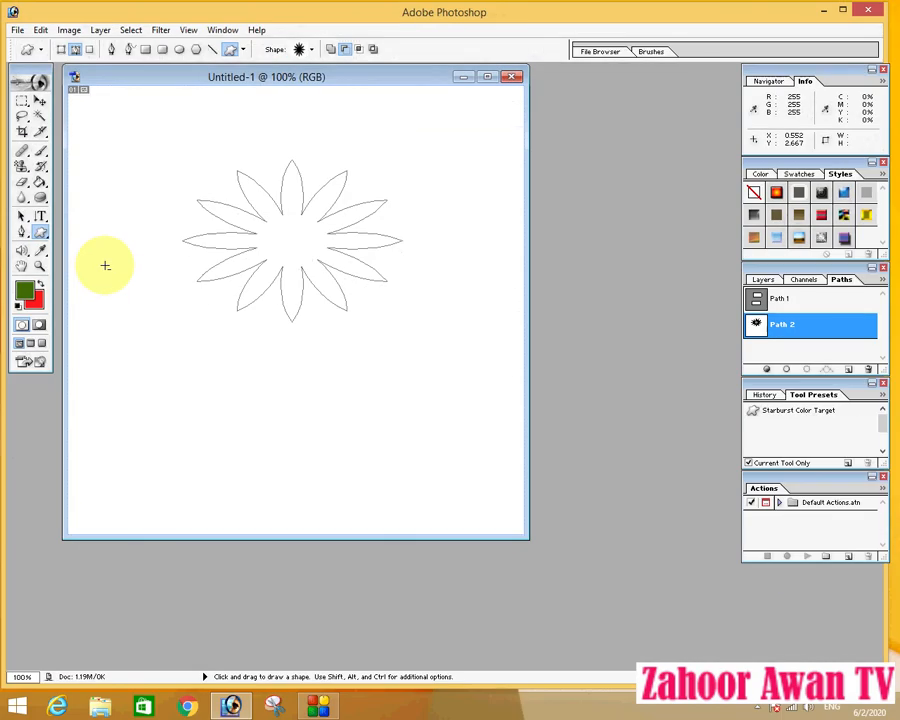
{"action": "left_click_drag", "start_coordinate": [22, 216], "coordinate": [83, 216]}
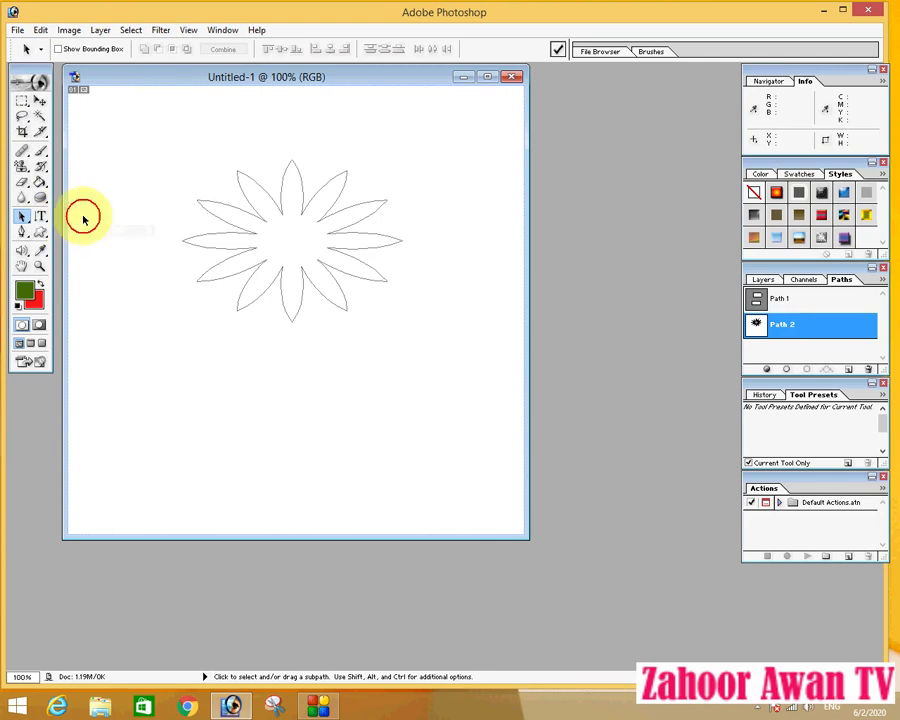
{"action": "left_click", "coordinate": [261, 204]}
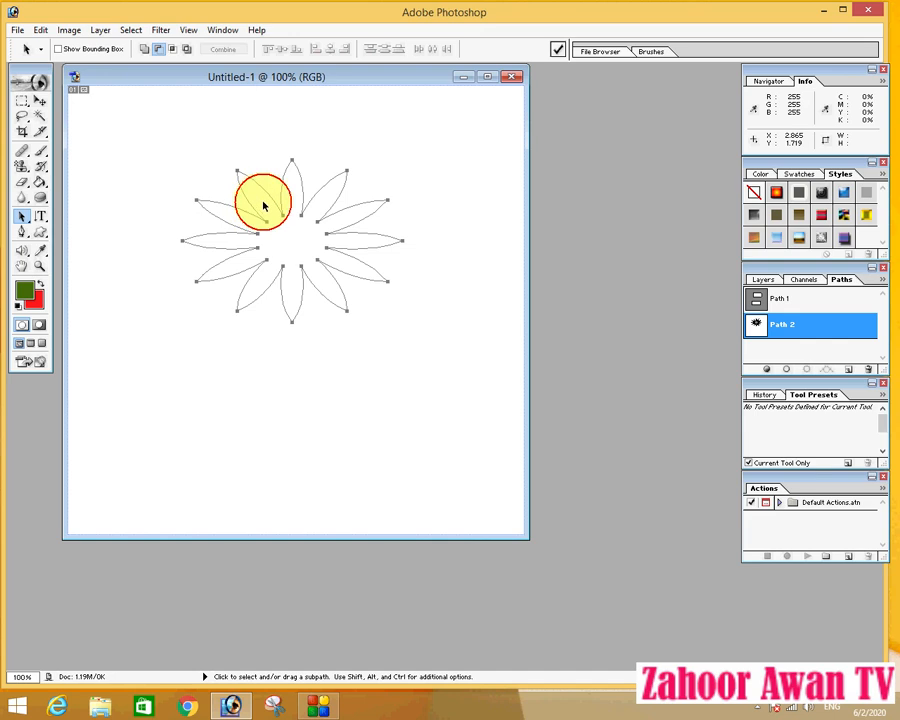
Stretch four petal tips of the flower path outward with the Direct Selection tool: two upper right, one lower right and the bottom one
{"action": "left_click", "coordinate": [22, 219]}
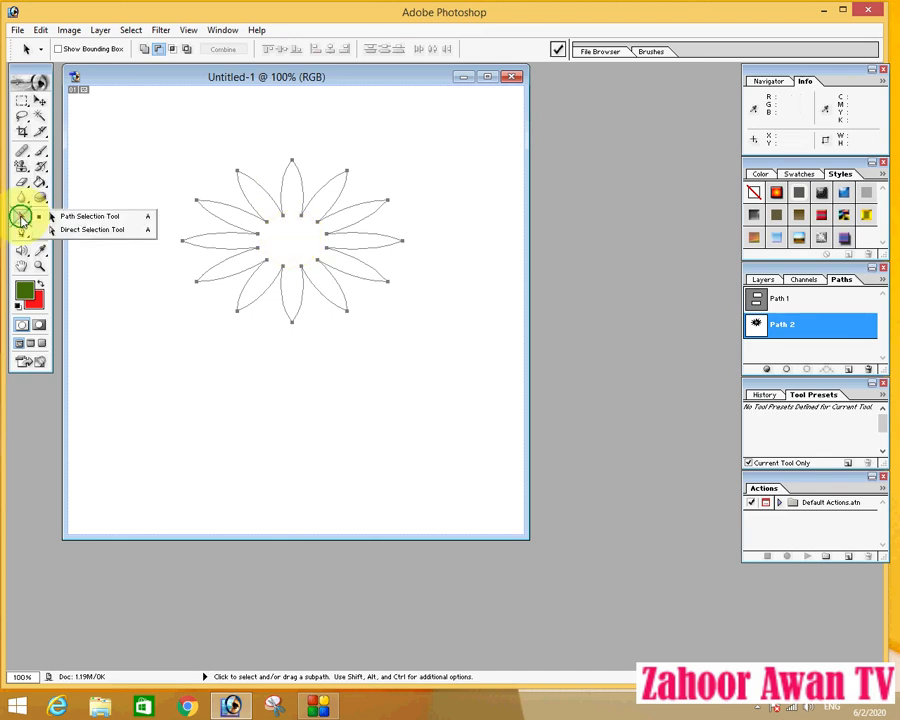
{"action": "left_click", "coordinate": [79, 233]}
{"action": "left_click", "coordinate": [233, 241]}
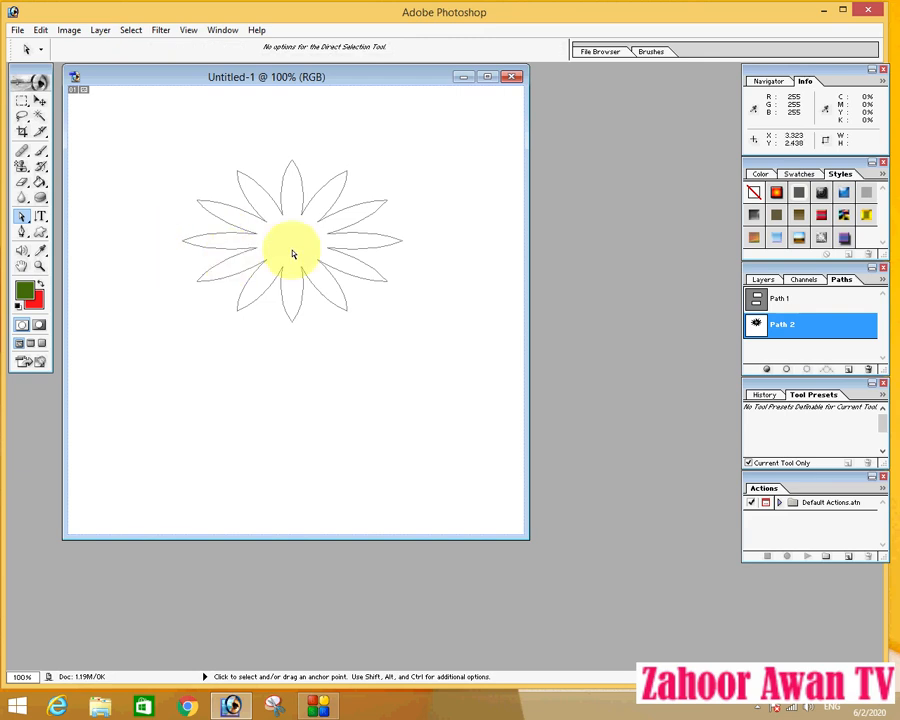
{"action": "left_click", "coordinate": [247, 187]}
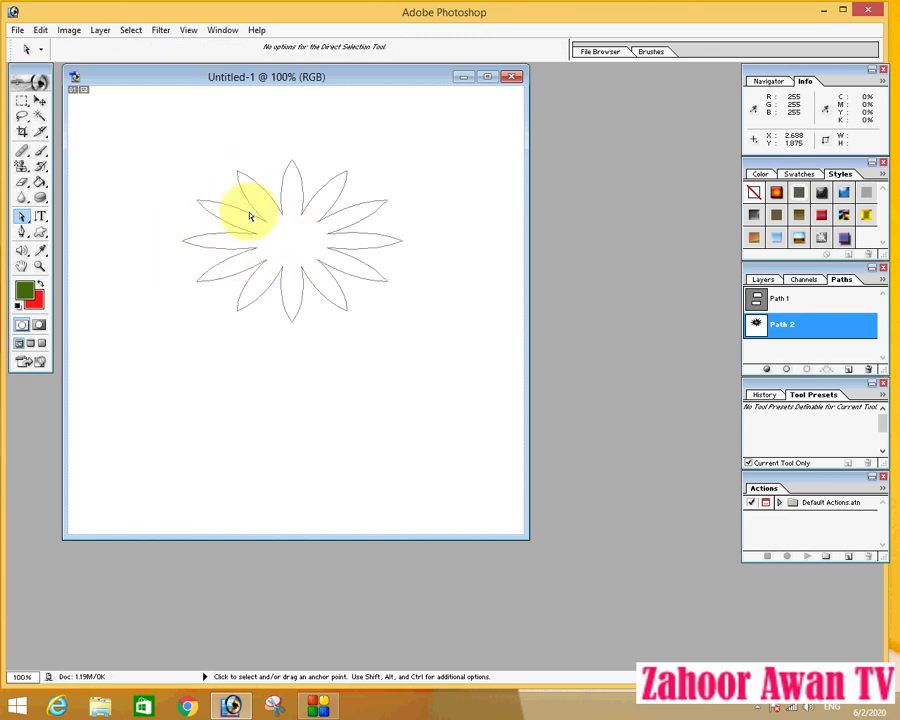
{"action": "right_click", "coordinate": [258, 218]}
{"action": "left_click", "coordinate": [225, 223]}
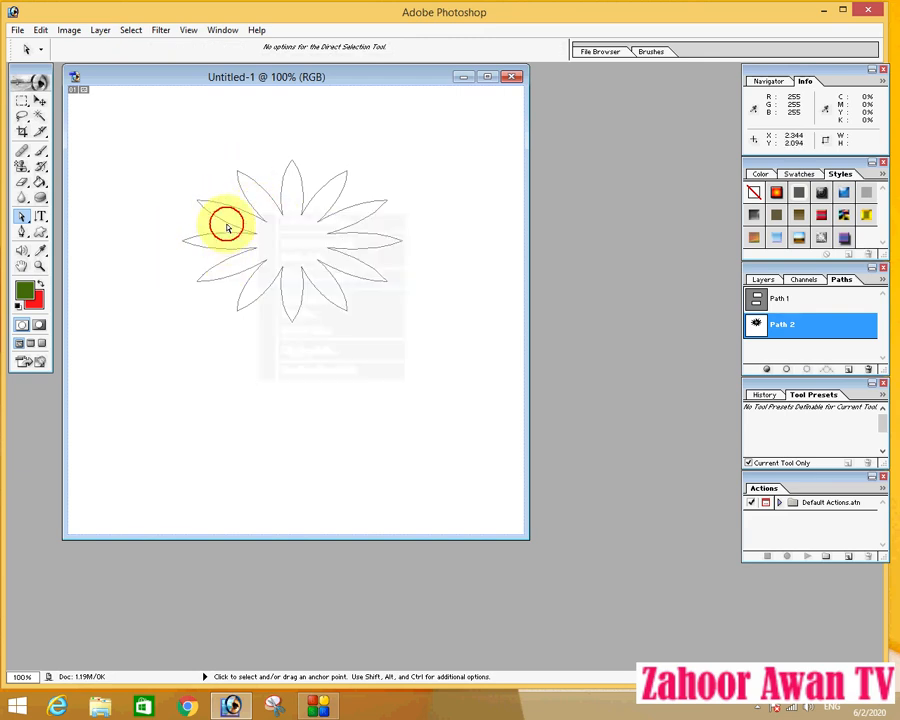
{"action": "left_click", "coordinate": [283, 192]}
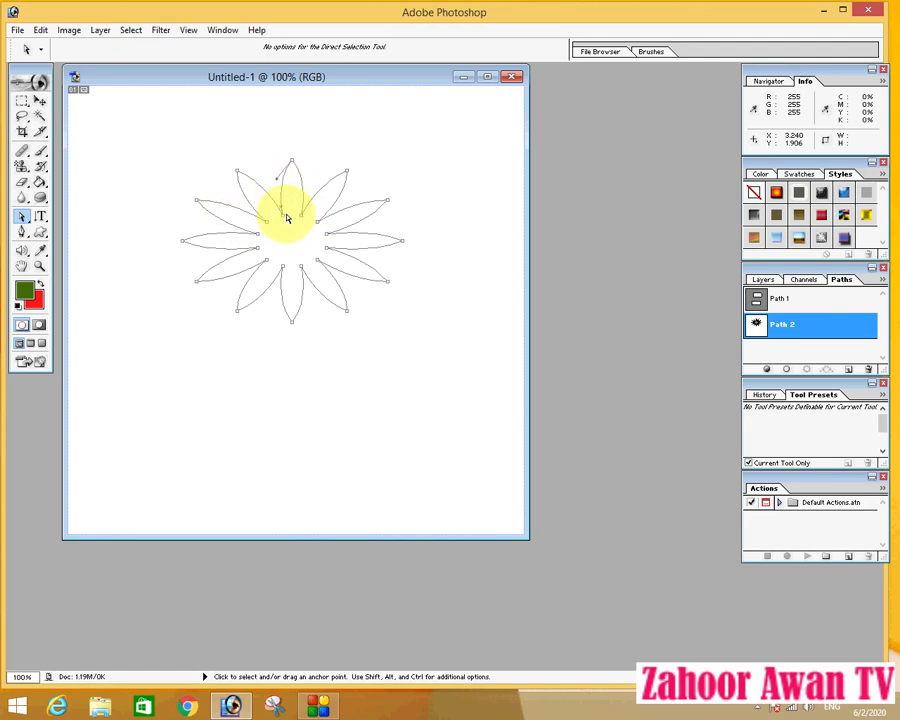
{"action": "left_click_drag", "start_coordinate": [286, 218], "coordinate": [381, 133]}
{"action": "left_click_drag", "start_coordinate": [388, 205], "coordinate": [446, 187]}
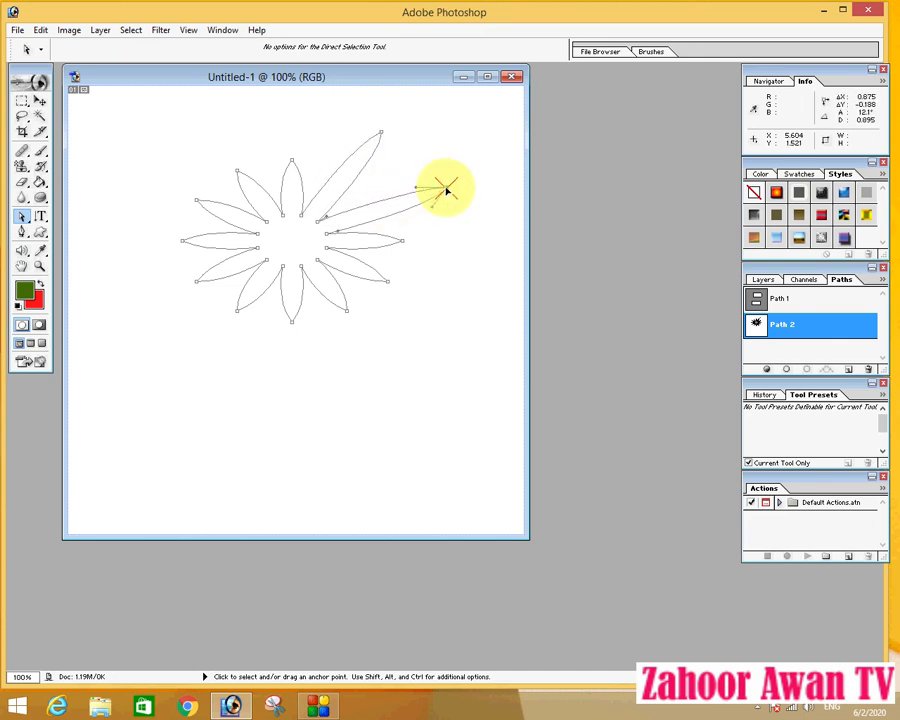
{"action": "left_click_drag", "start_coordinate": [348, 313], "coordinate": [395, 364]}
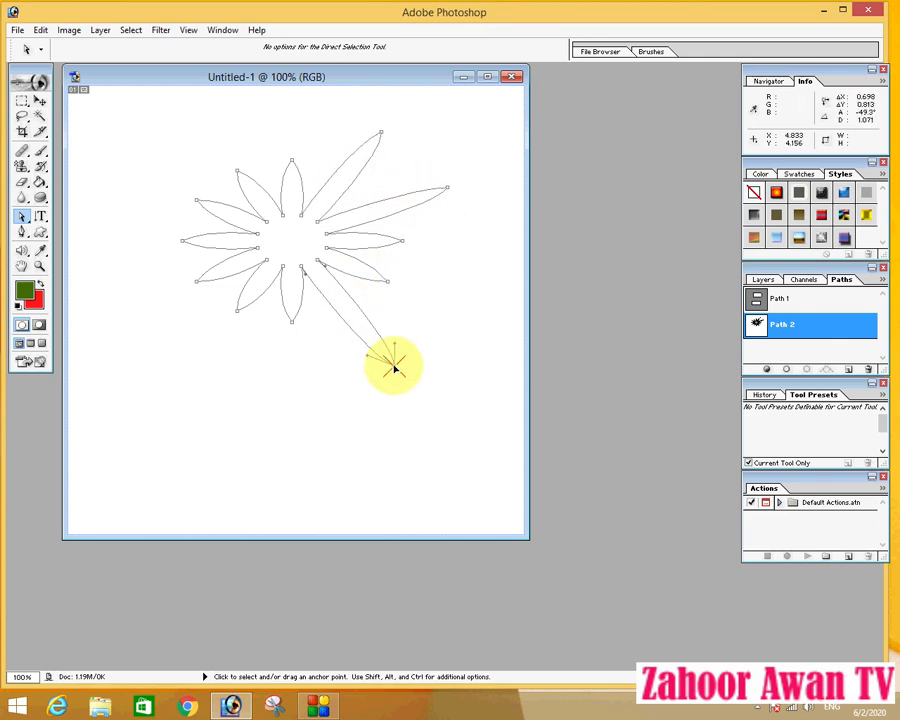
{"action": "left_click_drag", "start_coordinate": [293, 323], "coordinate": [291, 372]}
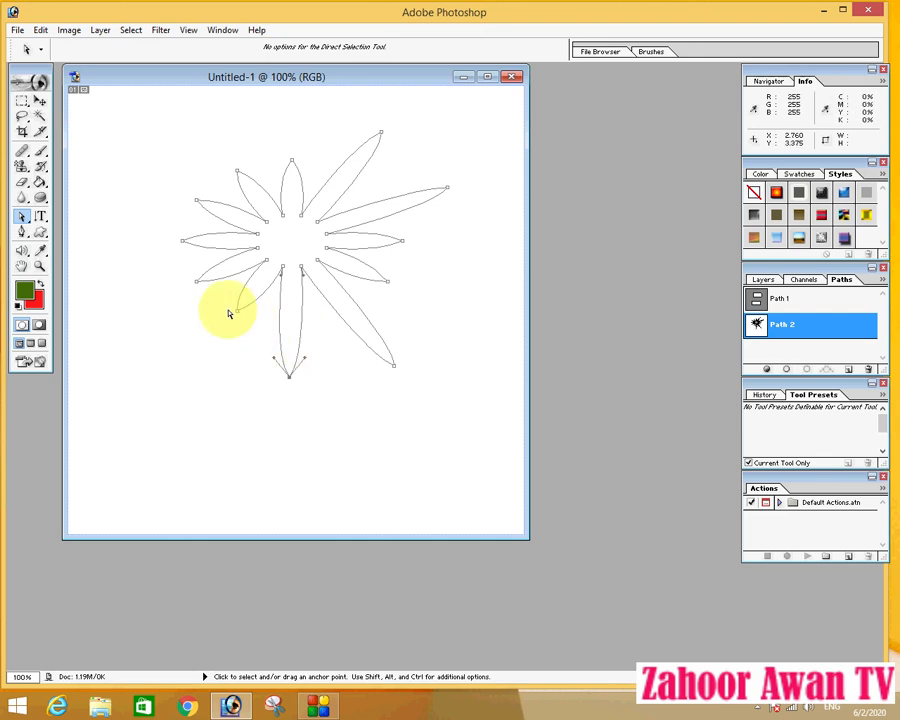
{"action": "left_click", "coordinate": [22, 218]}
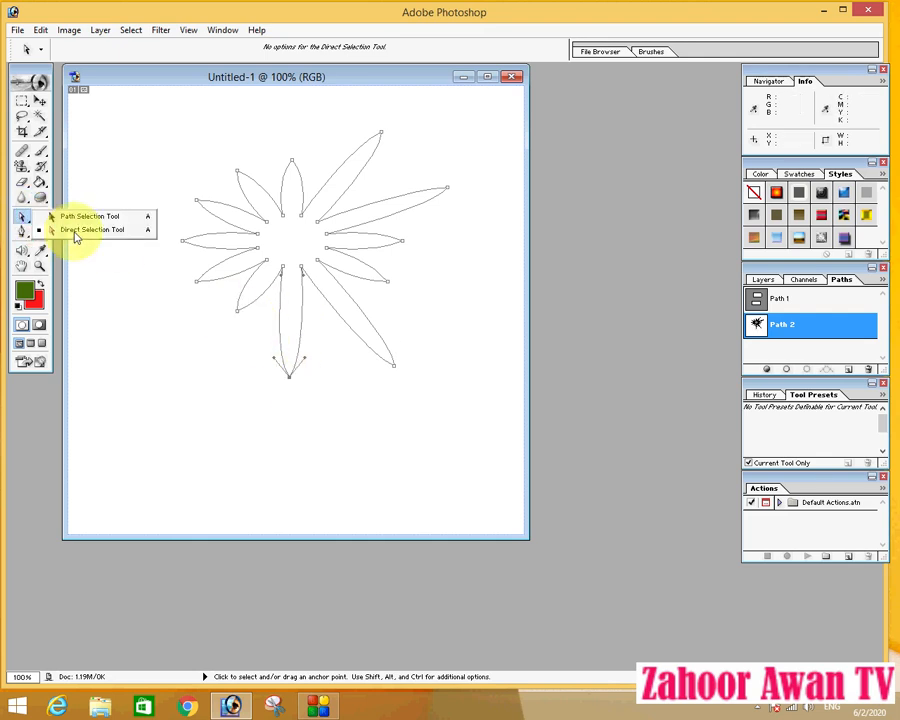
Stretch the flower path's left and upper-left petal tips outward with the Direct Selection tool
{"action": "left_click_drag", "start_coordinate": [181, 240], "coordinate": [133, 241]}
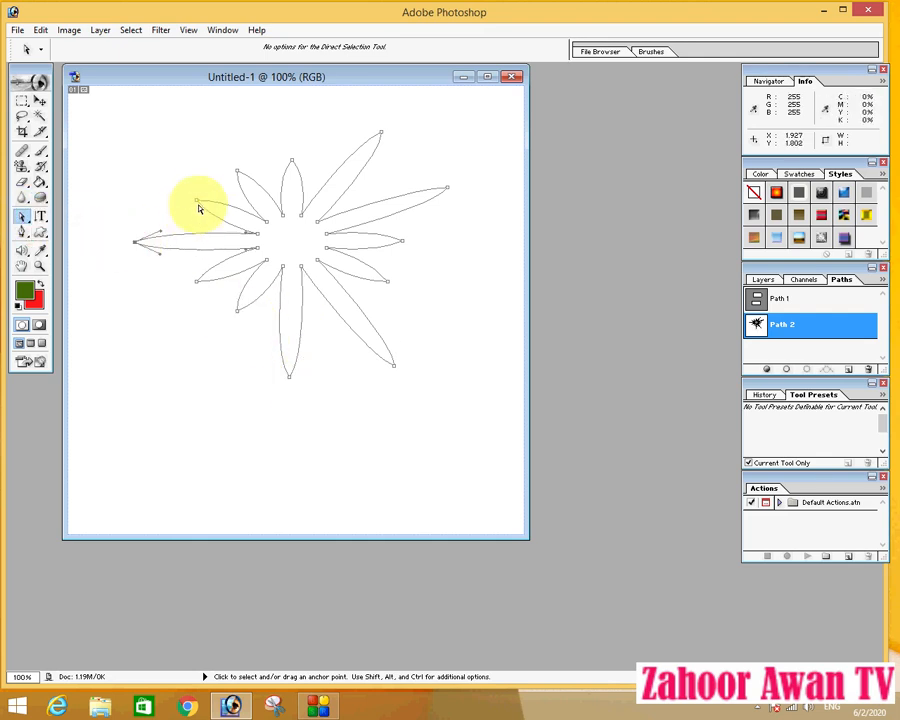
{"action": "left_click_drag", "start_coordinate": [197, 203], "coordinate": [148, 188]}
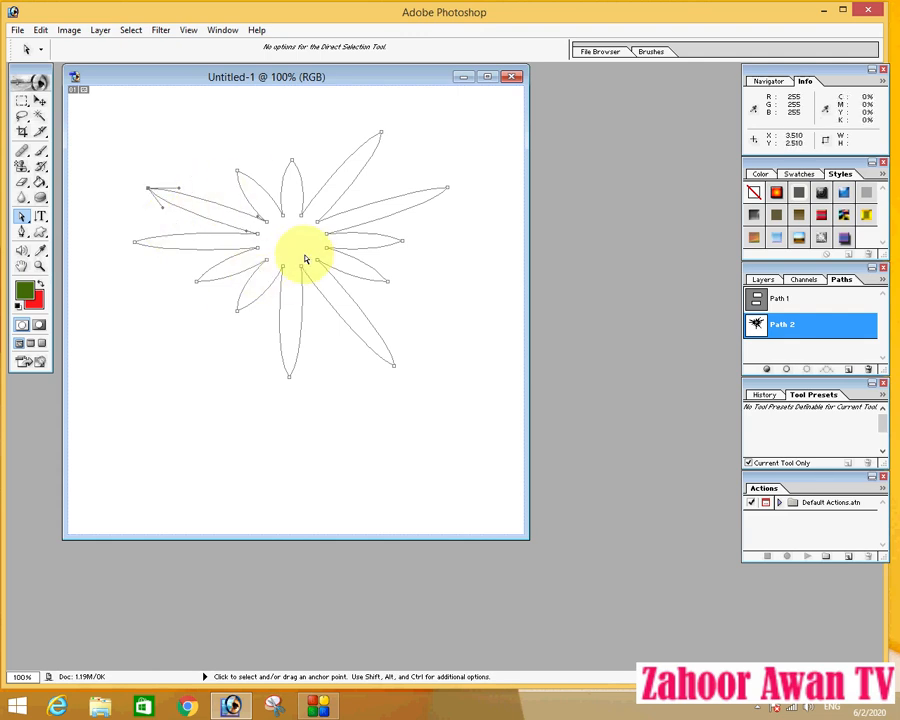
{"action": "left_click", "coordinate": [40, 230]}
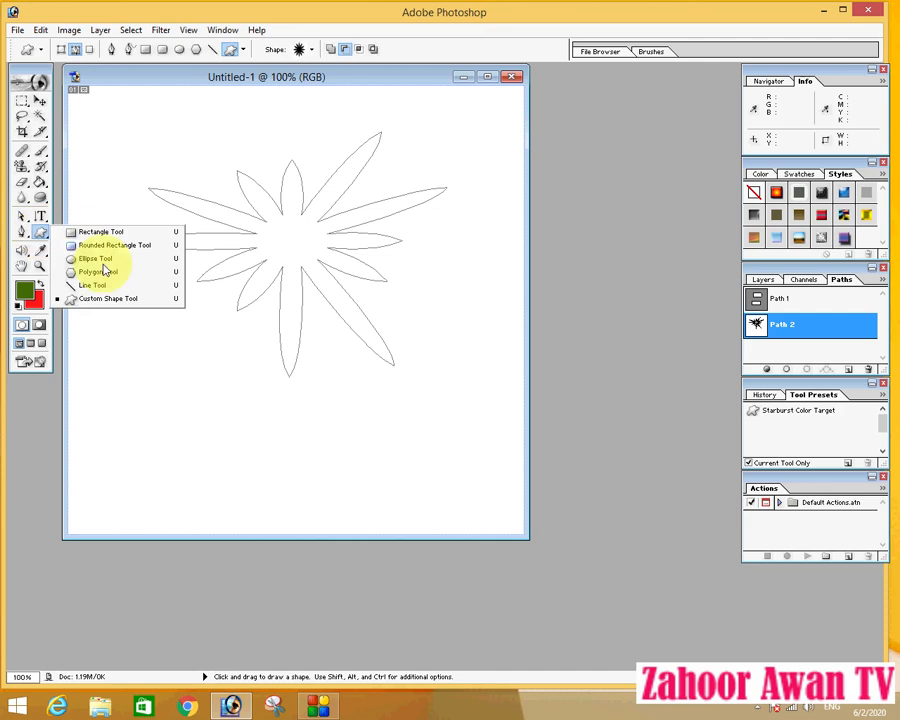
{"action": "left_click", "coordinate": [108, 298]}
{"action": "left_click", "coordinate": [311, 49]}
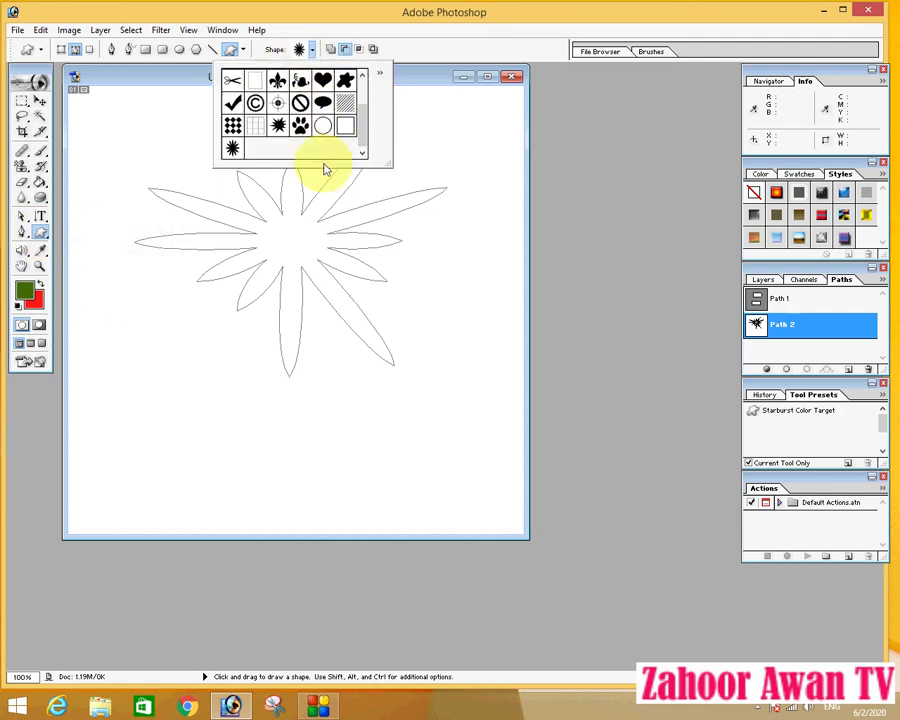
{"action": "left_click", "coordinate": [187, 296]}
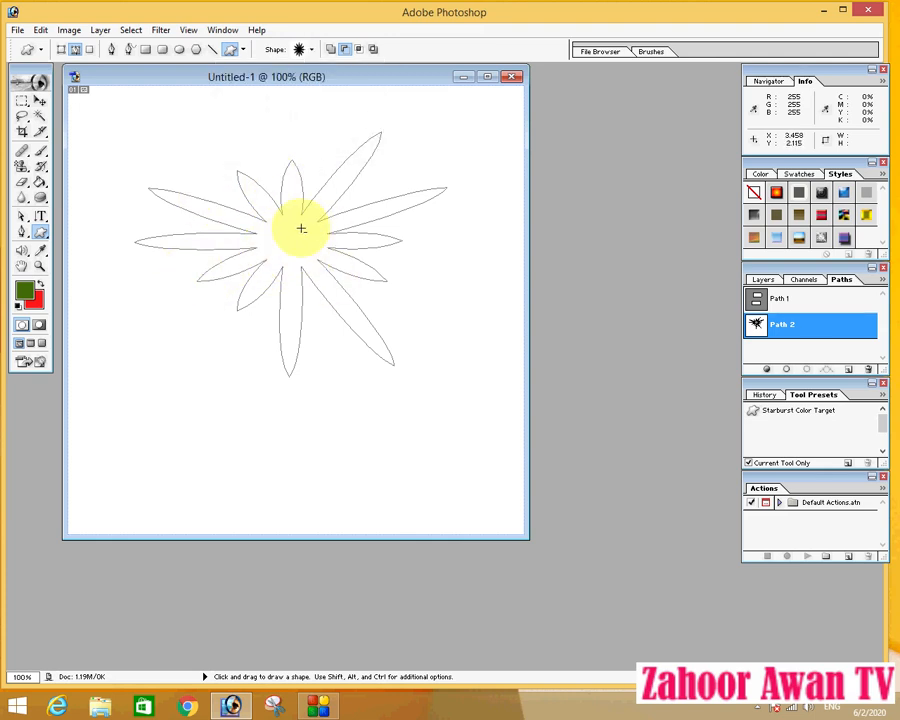
{"action": "right_click", "coordinate": [294, 242]}
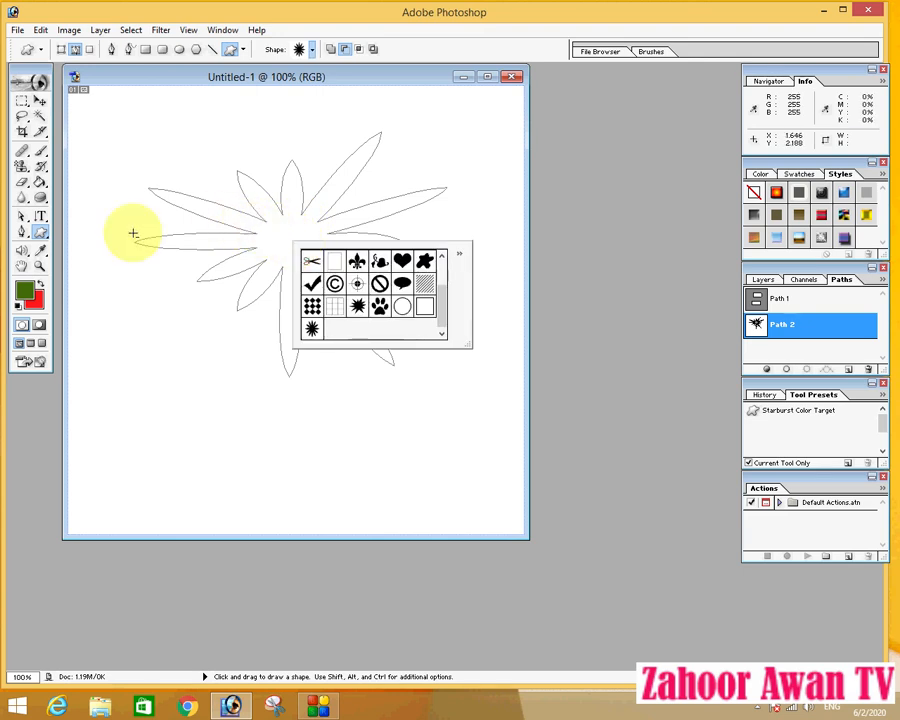
Select the whole flower path with the Path Selection tool
{"action": "left_click", "coordinate": [25, 220]}
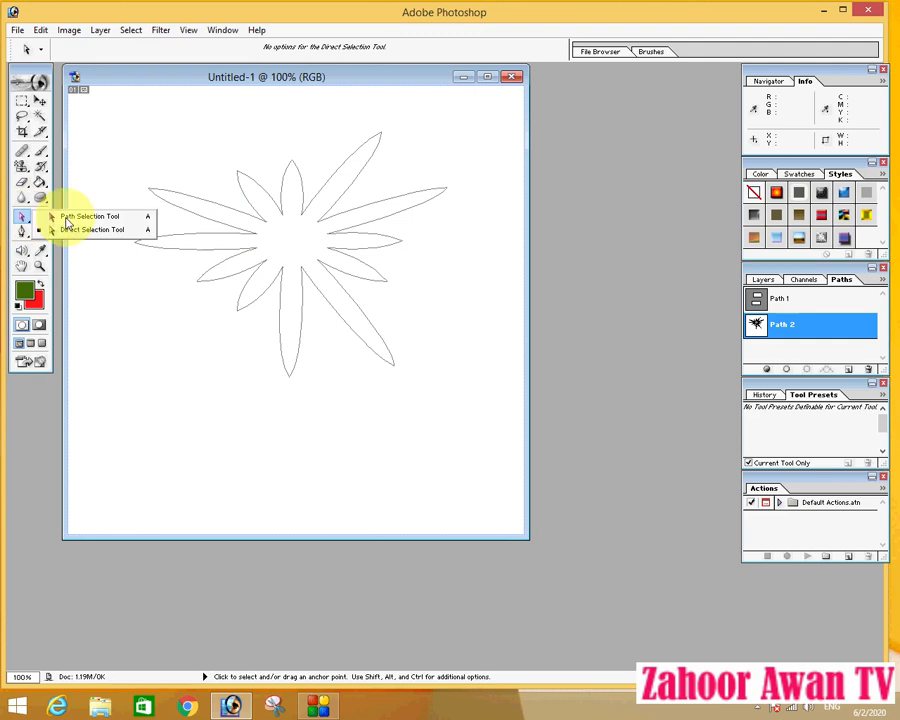
{"action": "left_click", "coordinate": [56, 213]}
{"action": "right_click", "coordinate": [284, 240]}
{"action": "left_click", "coordinate": [260, 234]}
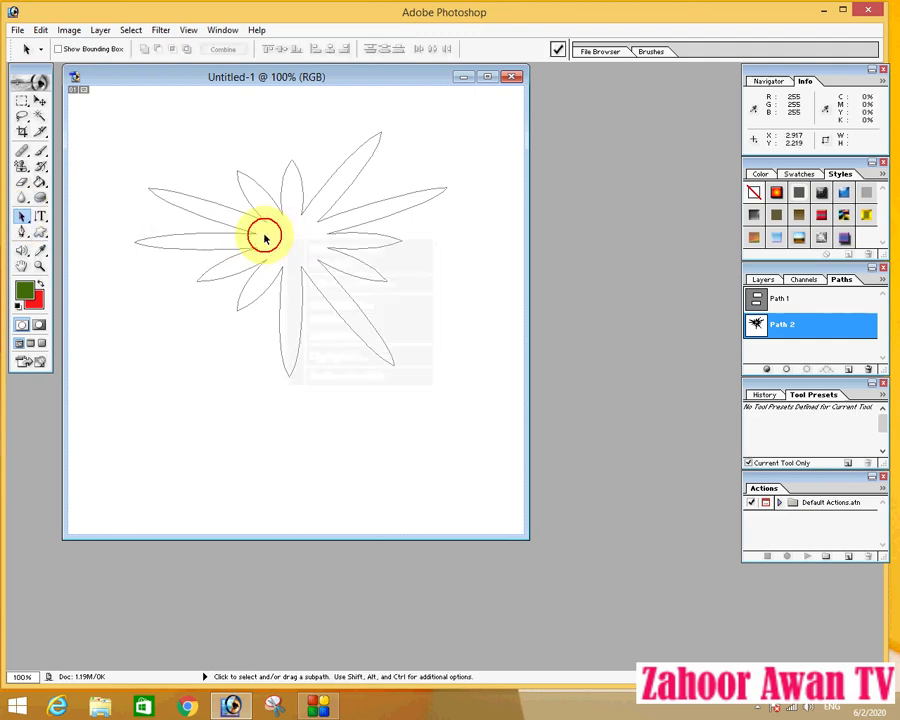
{"action": "left_click", "coordinate": [272, 234]}
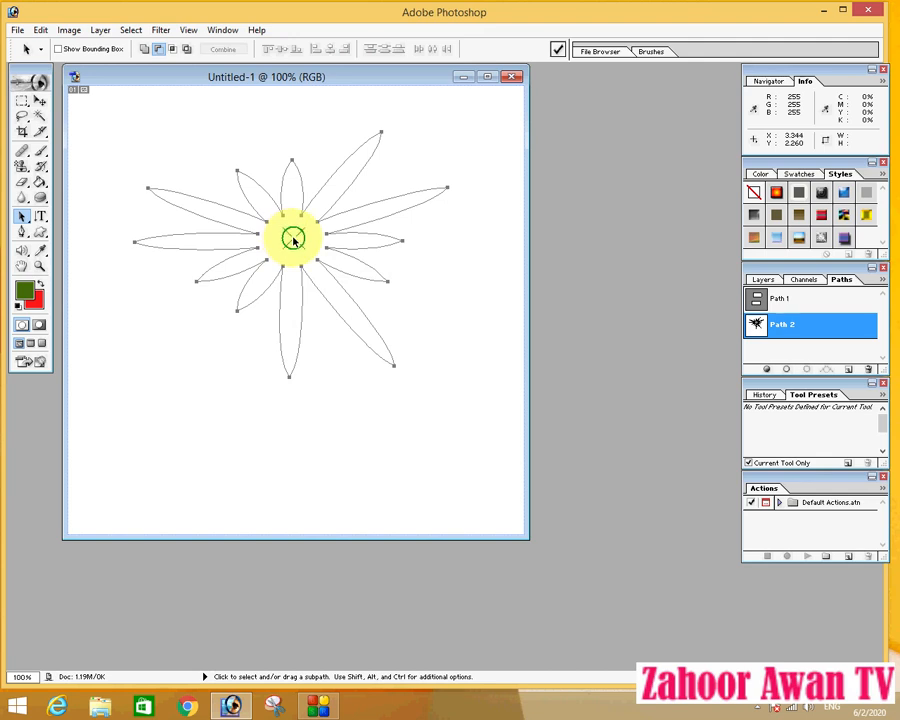
Try filling the flower path with the background color, and undo that fill
{"action": "right_click", "coordinate": [294, 242]}
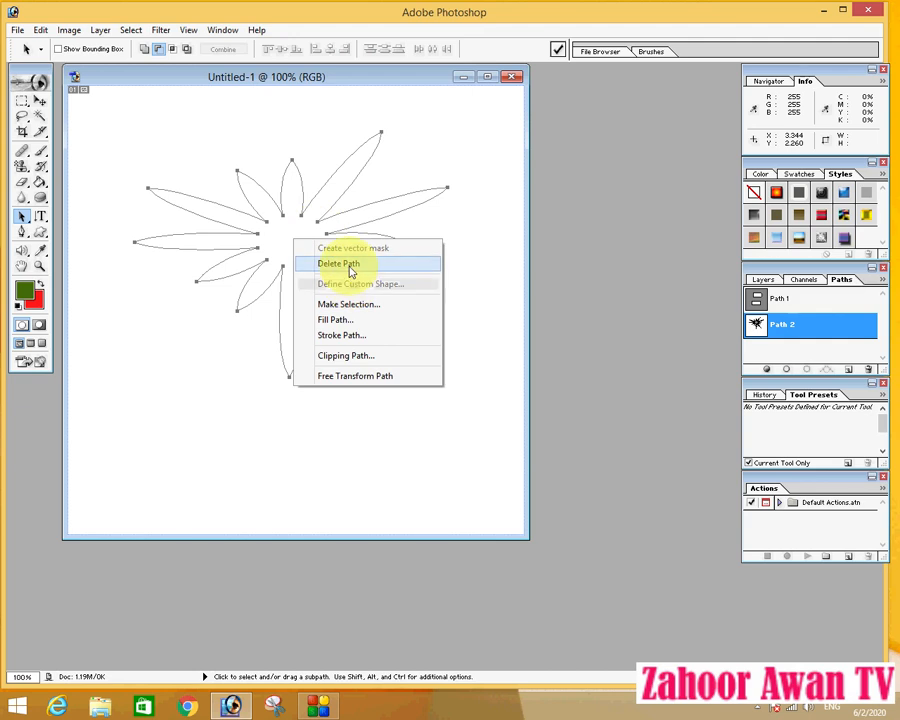
{"action": "left_click", "coordinate": [349, 323]}
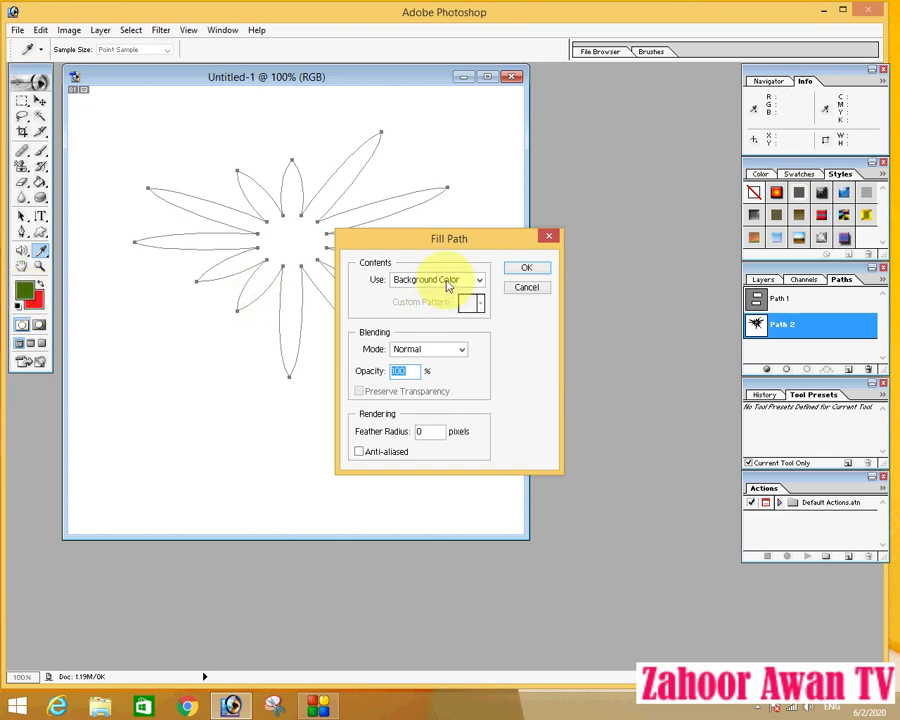
{"action": "left_click", "coordinate": [527, 268]}
{"action": "key", "text": "a"}
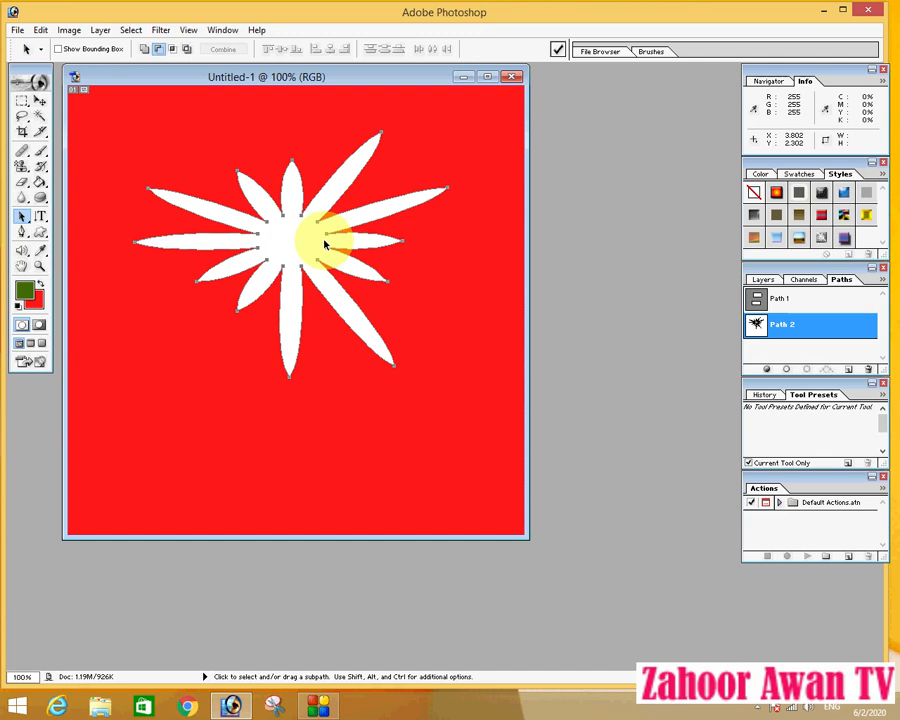
{"action": "key", "text": "ctrl+z"}
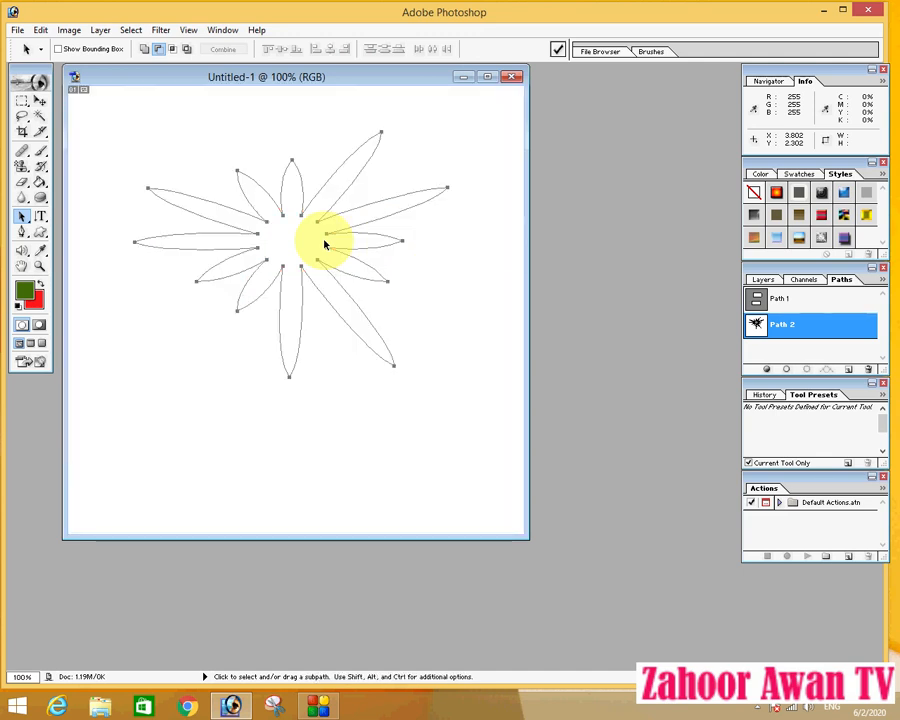
Set the selected flower path's shape area mode to add instead of subtract
{"action": "left_click", "coordinate": [145, 49]}
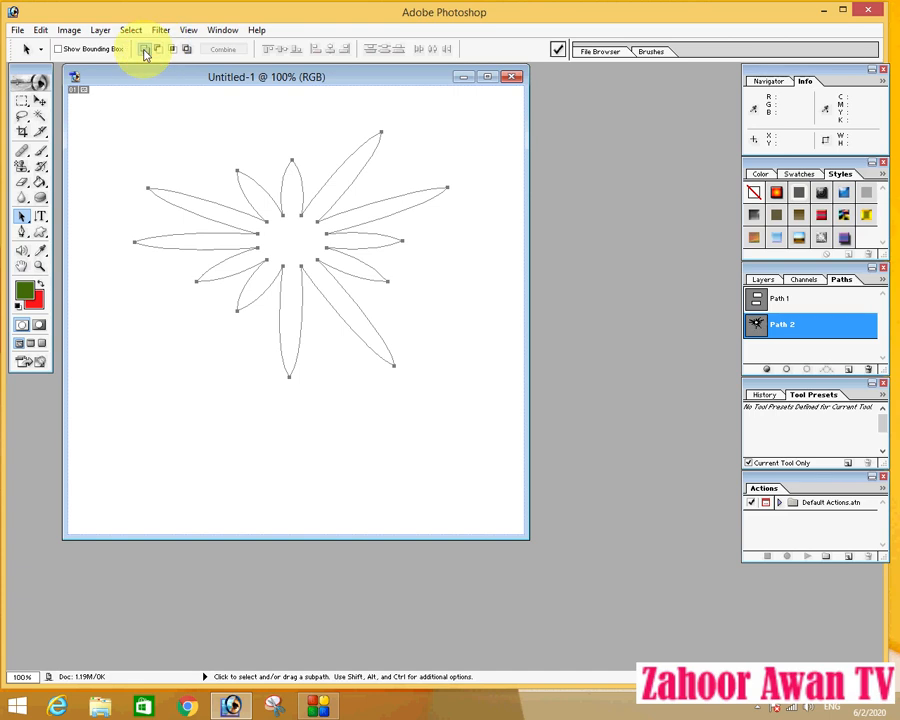
Try filling the flower path with the foreground color, and undo that fill
{"action": "right_click", "coordinate": [295, 240]}
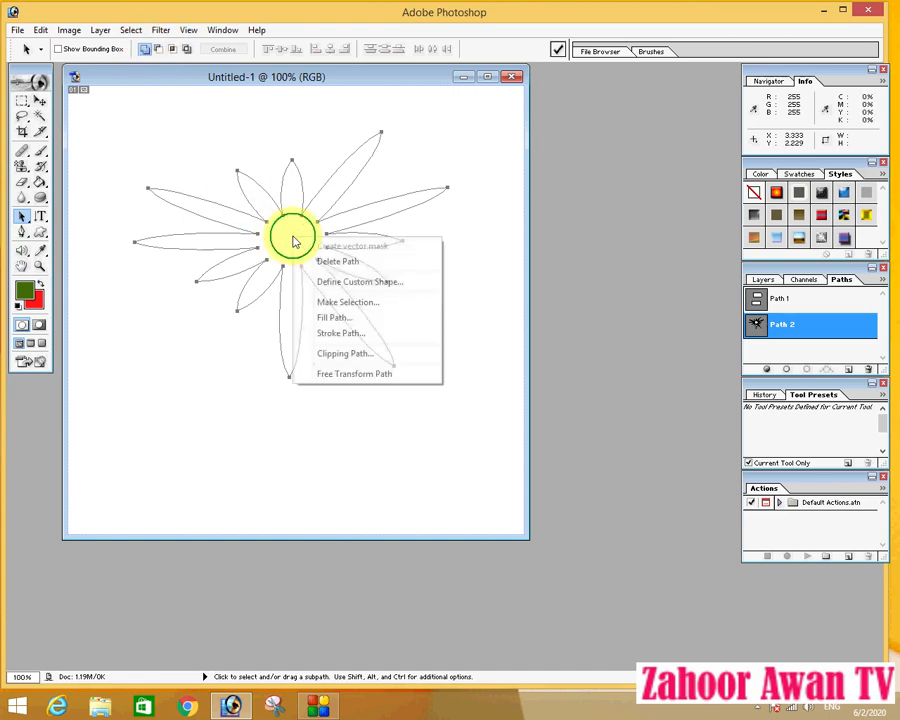
{"action": "left_click", "coordinate": [338, 316]}
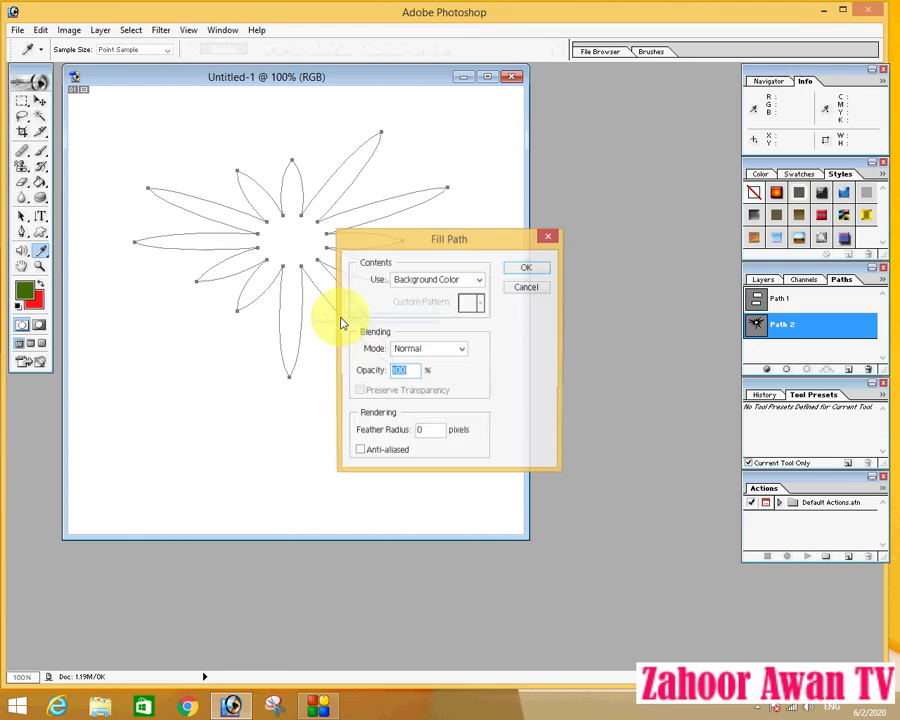
{"action": "left_click", "coordinate": [478, 281]}
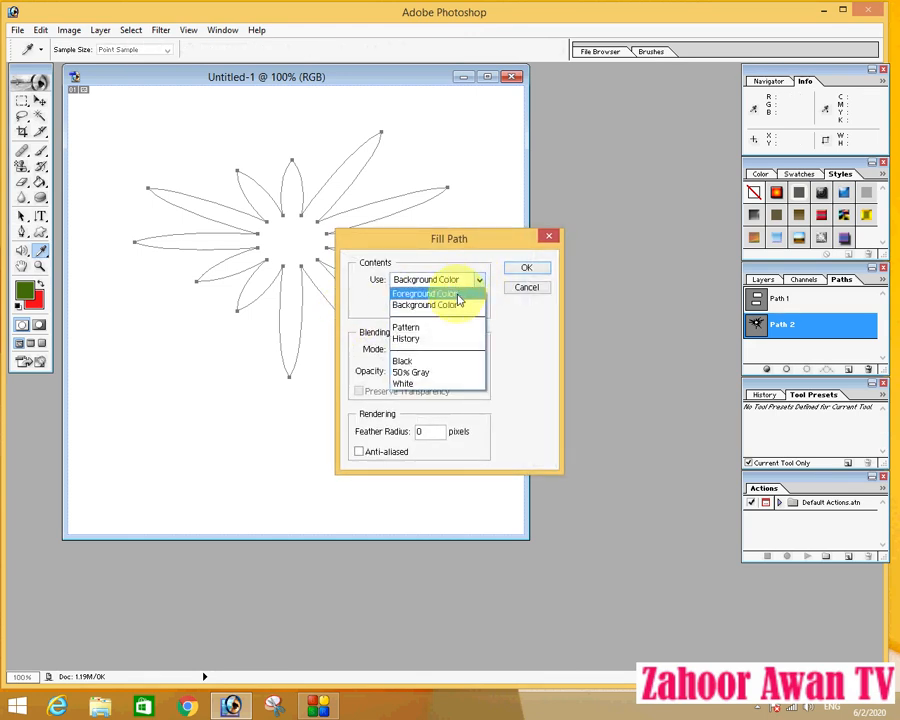
{"action": "left_click", "coordinate": [458, 299]}
{"action": "left_click", "coordinate": [522, 267]}
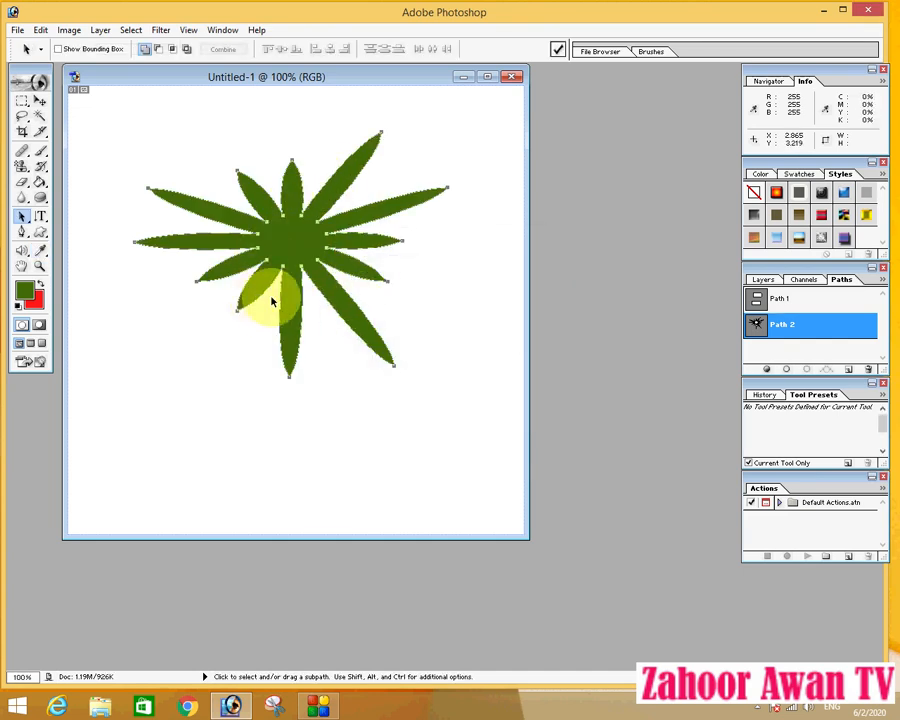
{"action": "right_click", "coordinate": [296, 233]}
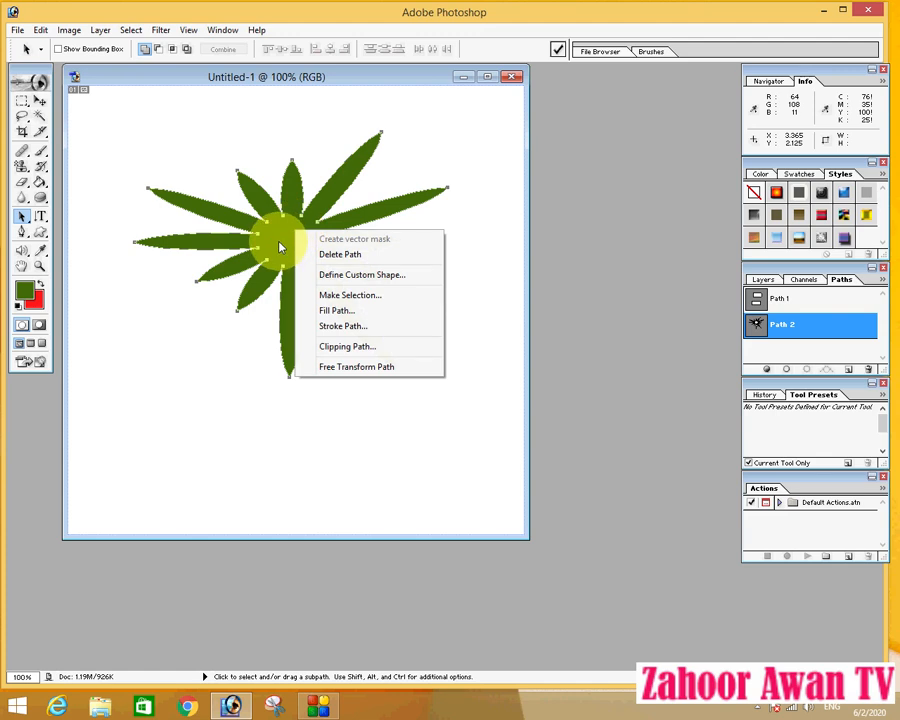
{"action": "left_click", "coordinate": [240, 354]}
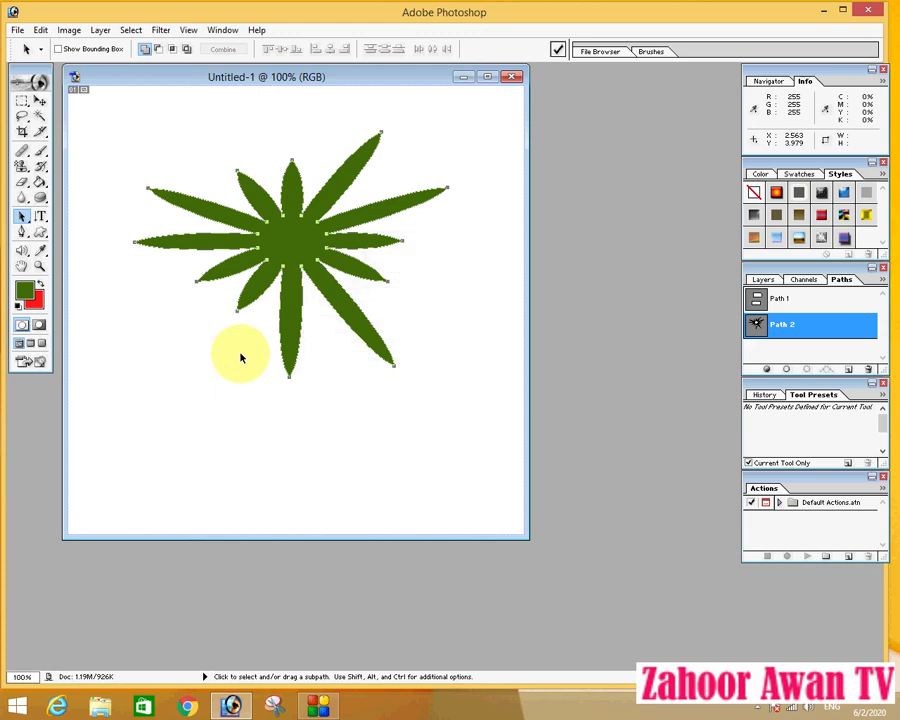
{"action": "key", "text": "ctrl+z"}
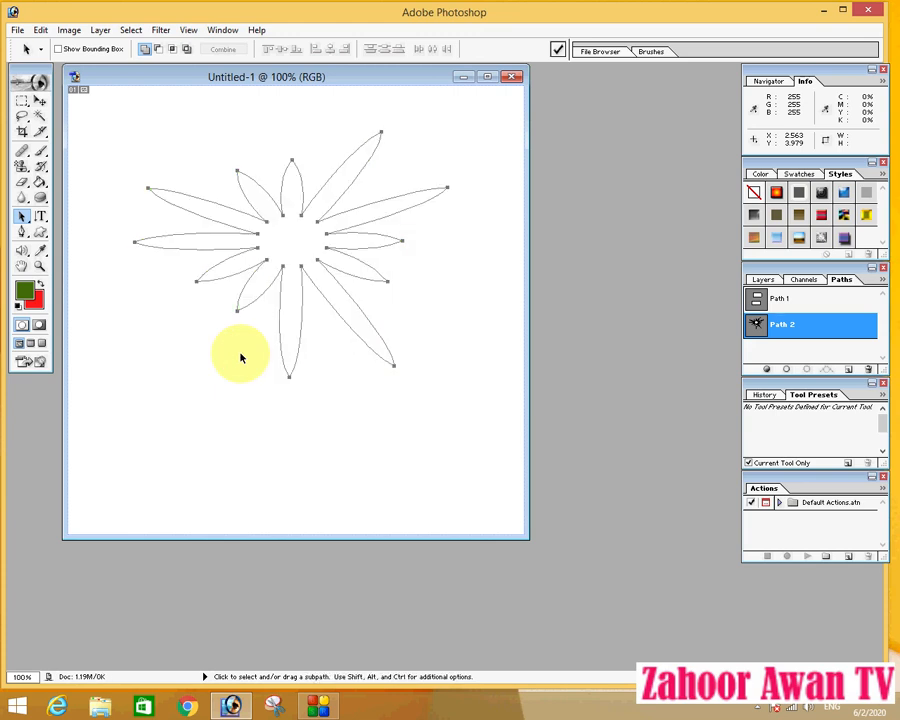
Try stroking the flower path with the Pencil tool, and undo that stroke
{"action": "right_click", "coordinate": [299, 239]}
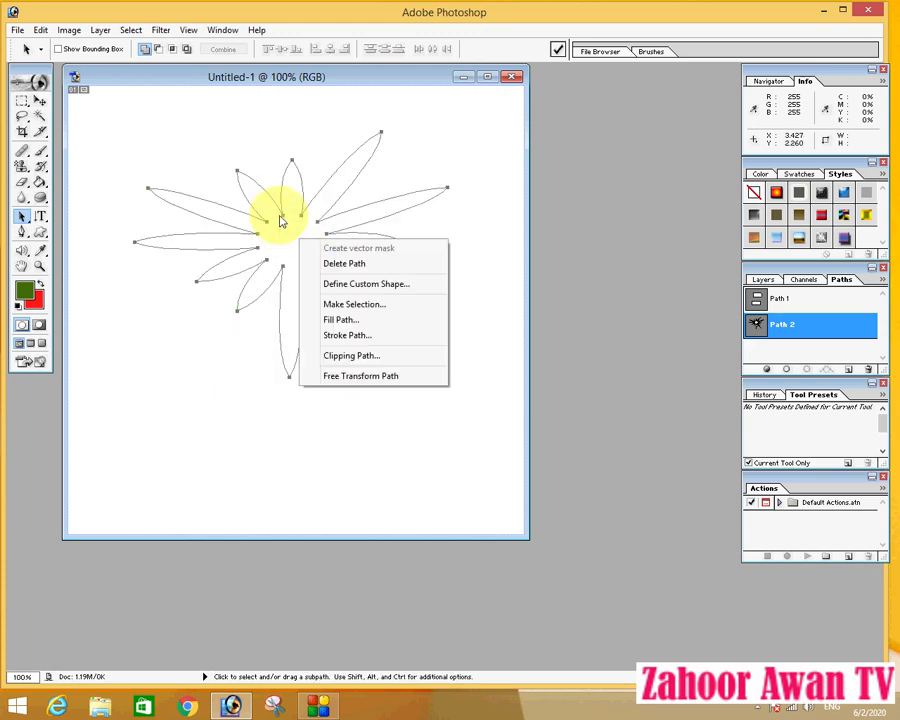
{"action": "left_click", "coordinate": [344, 333]}
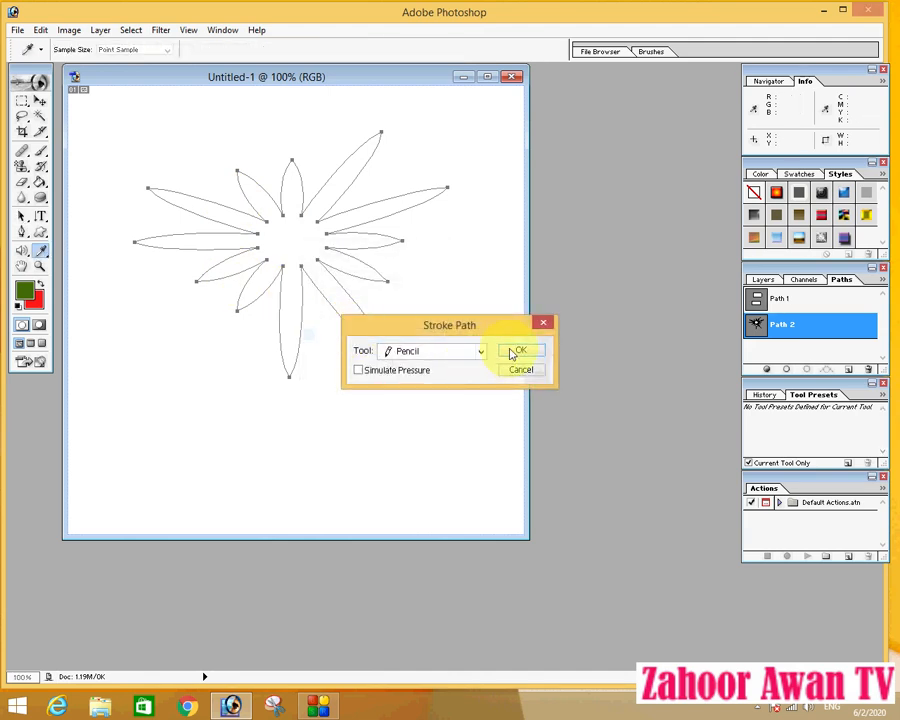
{"action": "left_click", "coordinate": [518, 352]}
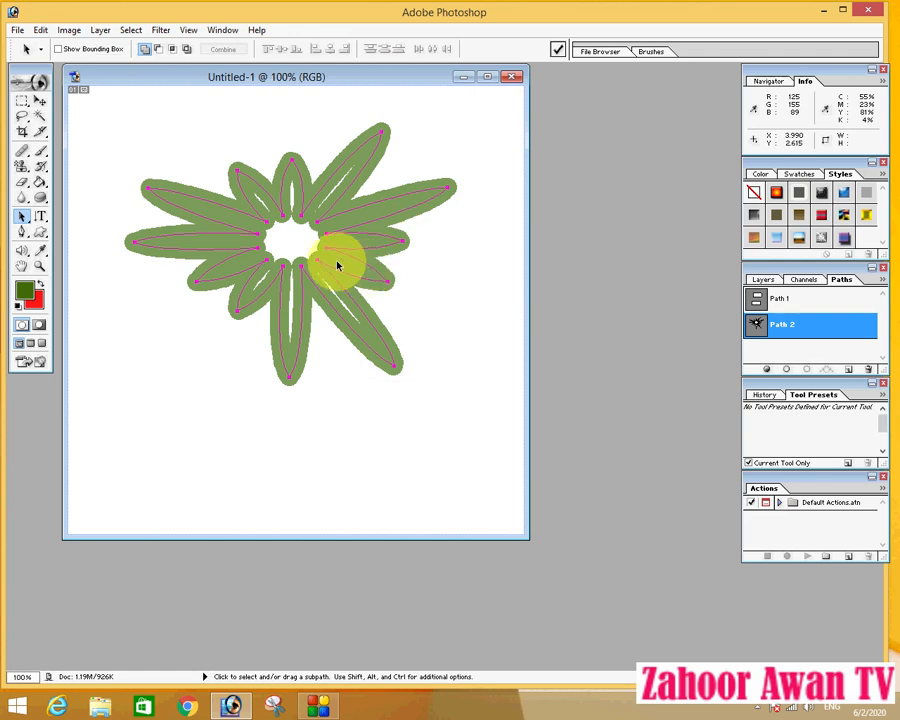
{"action": "key", "text": "ctrl+z"}
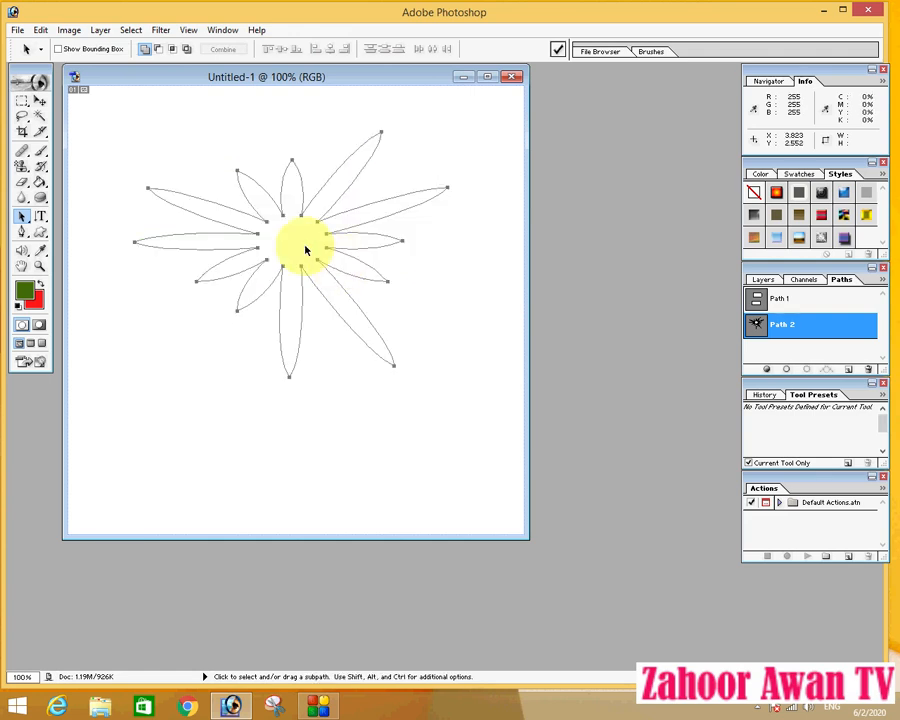
Fill the flower path with the custom portrait photo pattern
{"action": "right_click", "coordinate": [305, 250]}
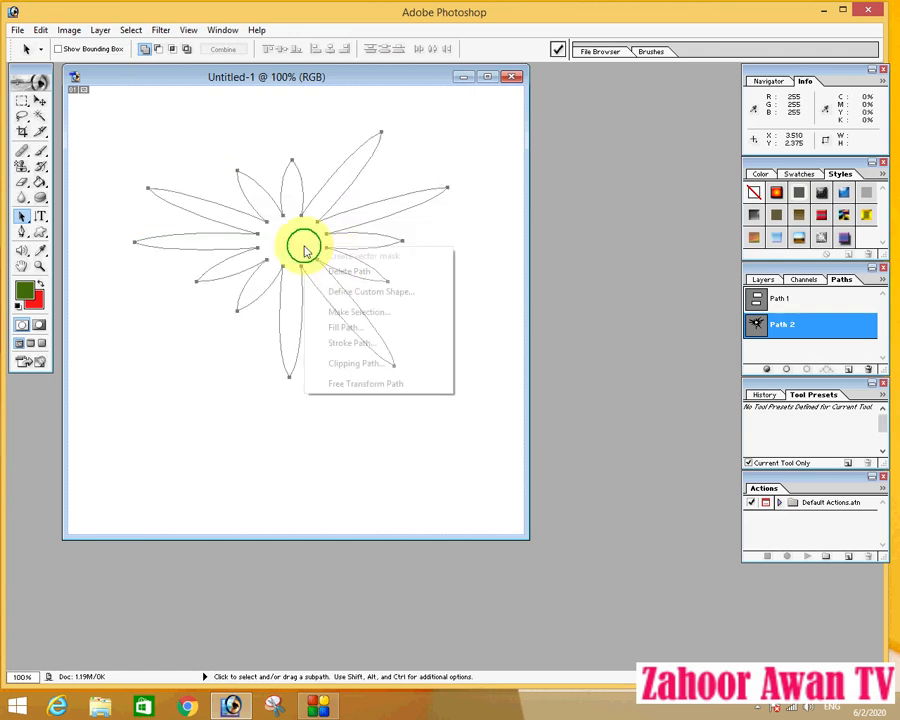
{"action": "left_click", "coordinate": [355, 327]}
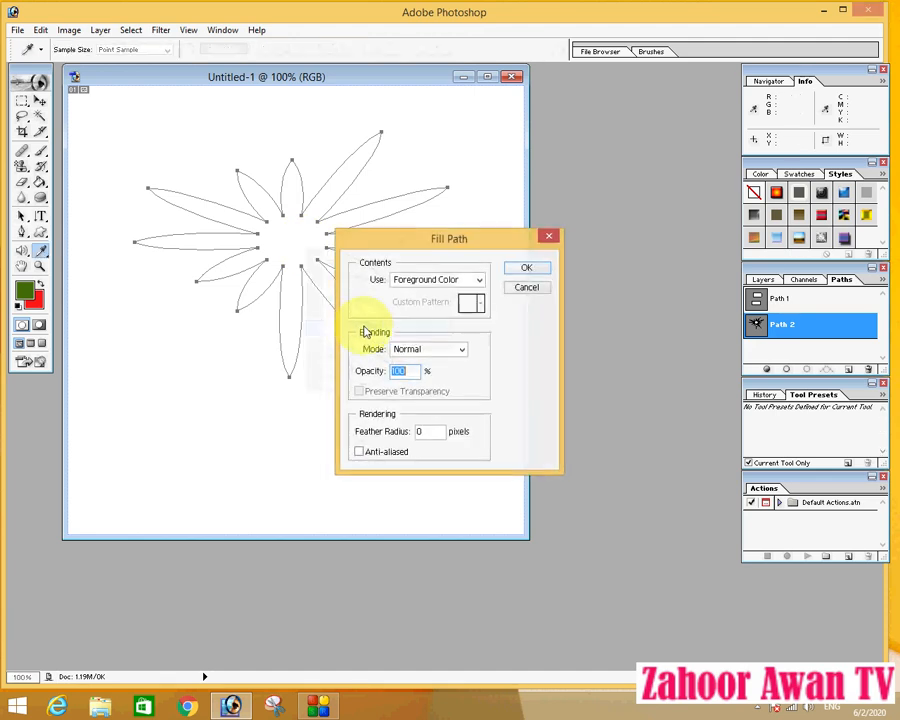
{"action": "left_click", "coordinate": [477, 281]}
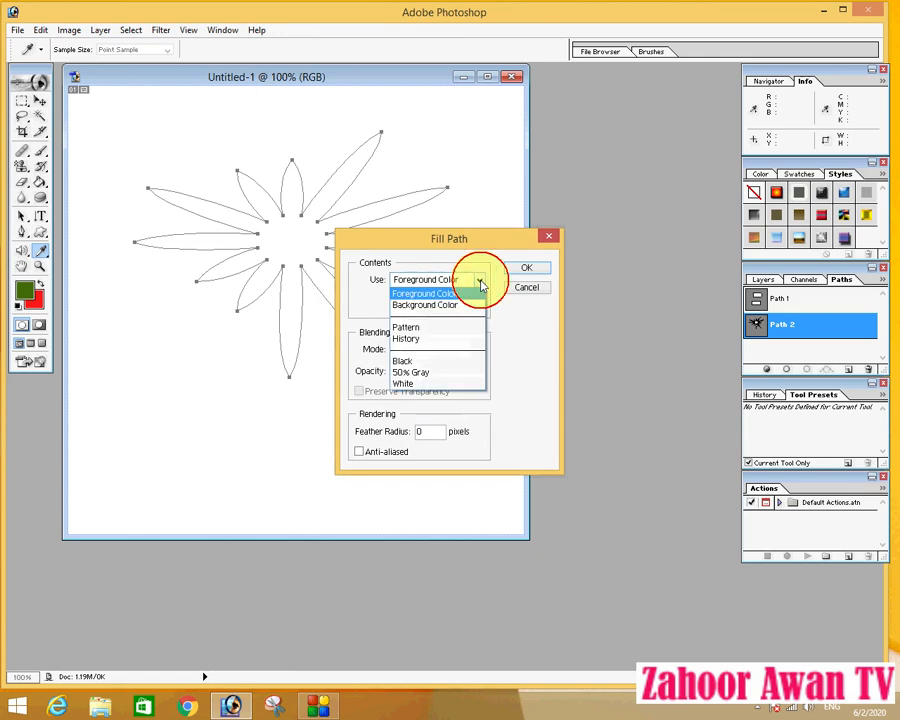
{"action": "left_click", "coordinate": [449, 330]}
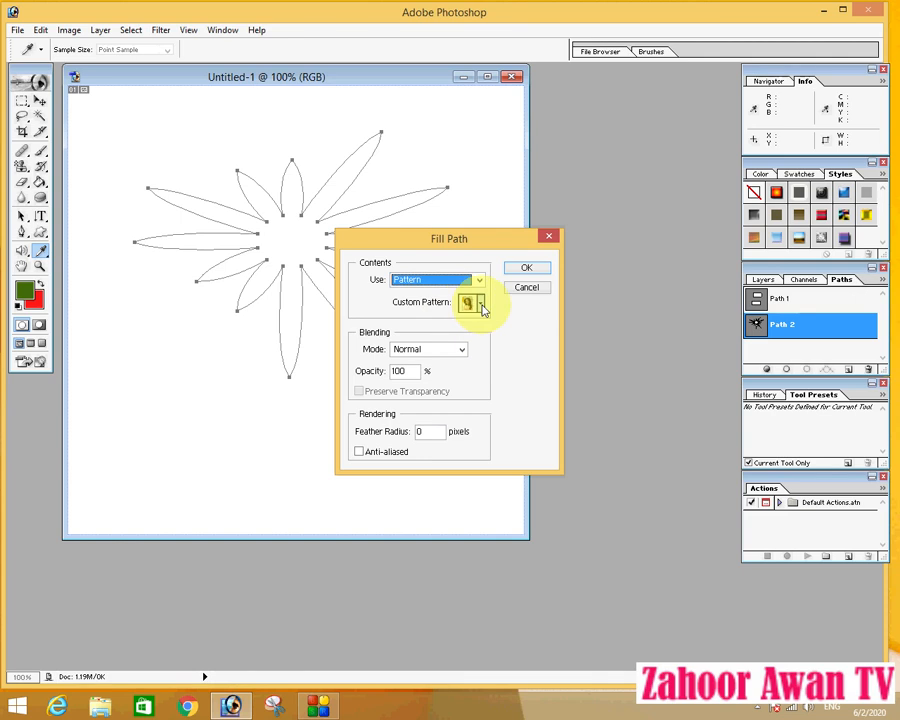
{"action": "left_click", "coordinate": [481, 304]}
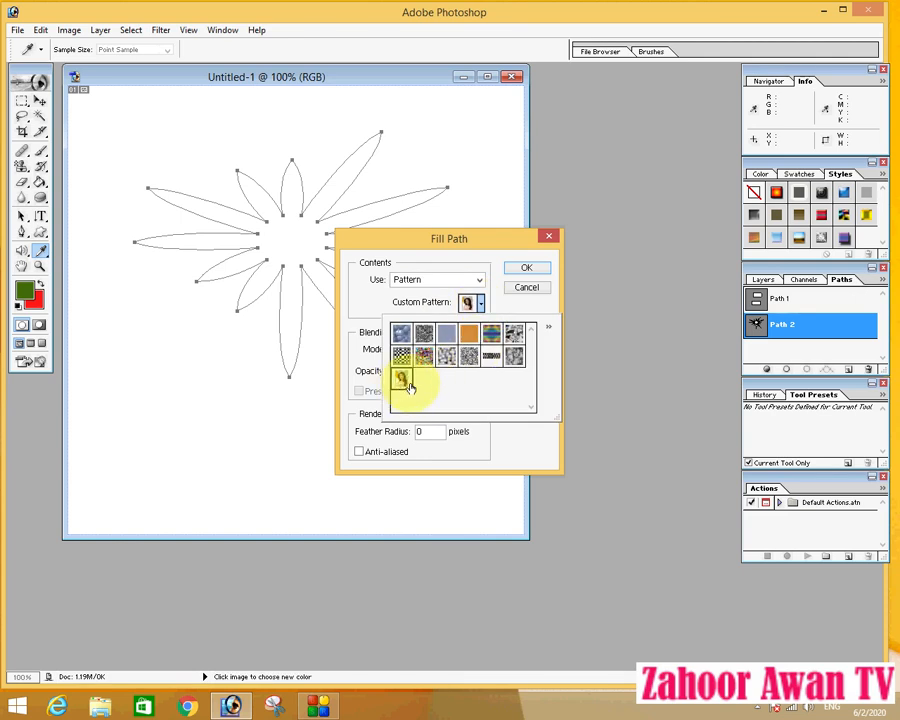
{"action": "left_click", "coordinate": [529, 270]}
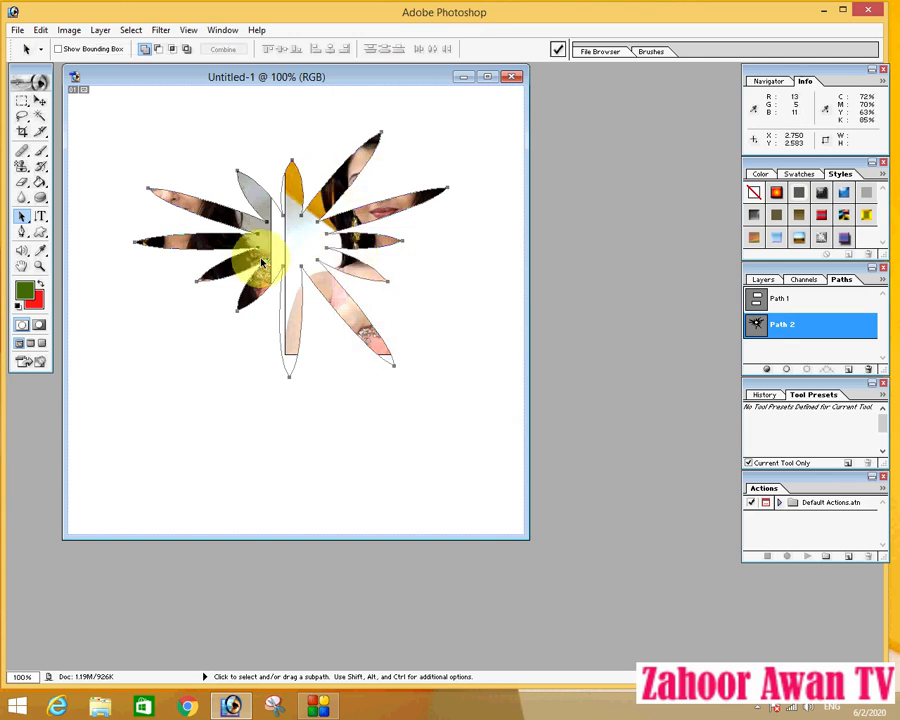
Fill the flower path with the orange textured pattern
{"action": "right_click", "coordinate": [332, 227]}
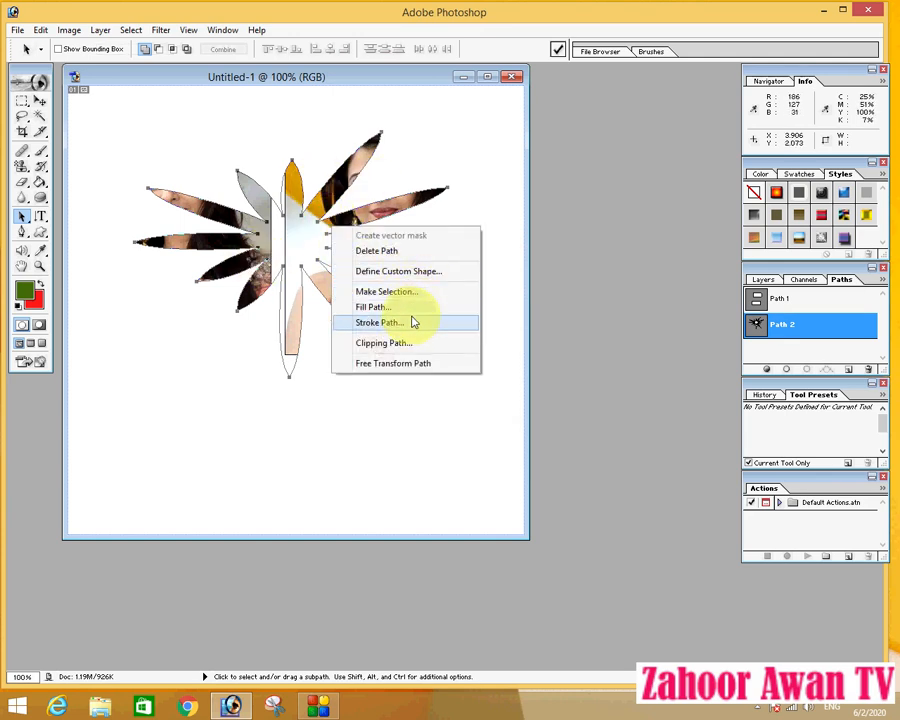
{"action": "left_click", "coordinate": [381, 310]}
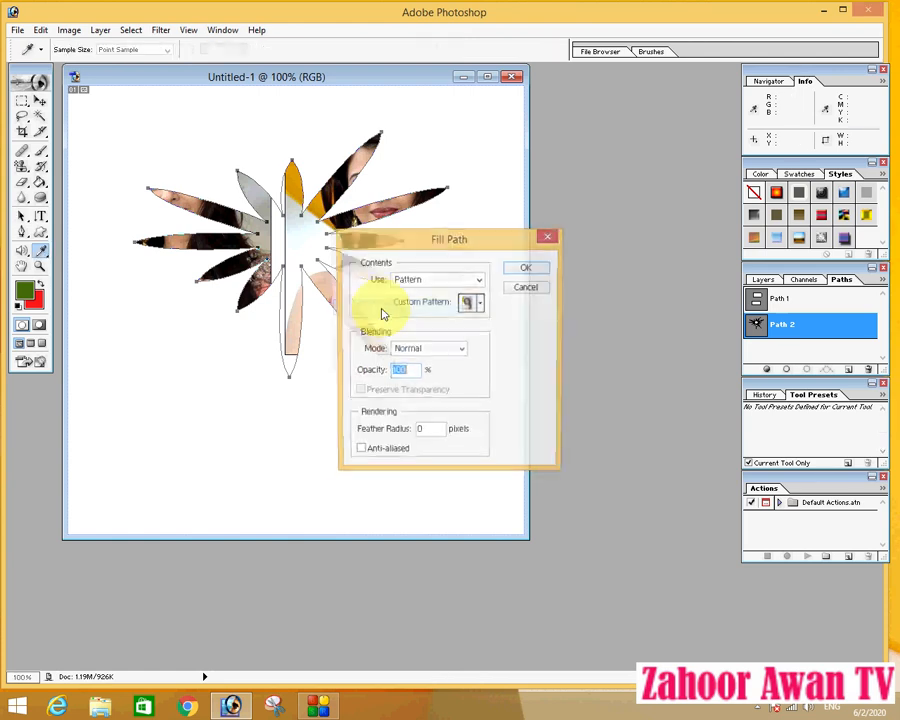
{"action": "left_click", "coordinate": [481, 303]}
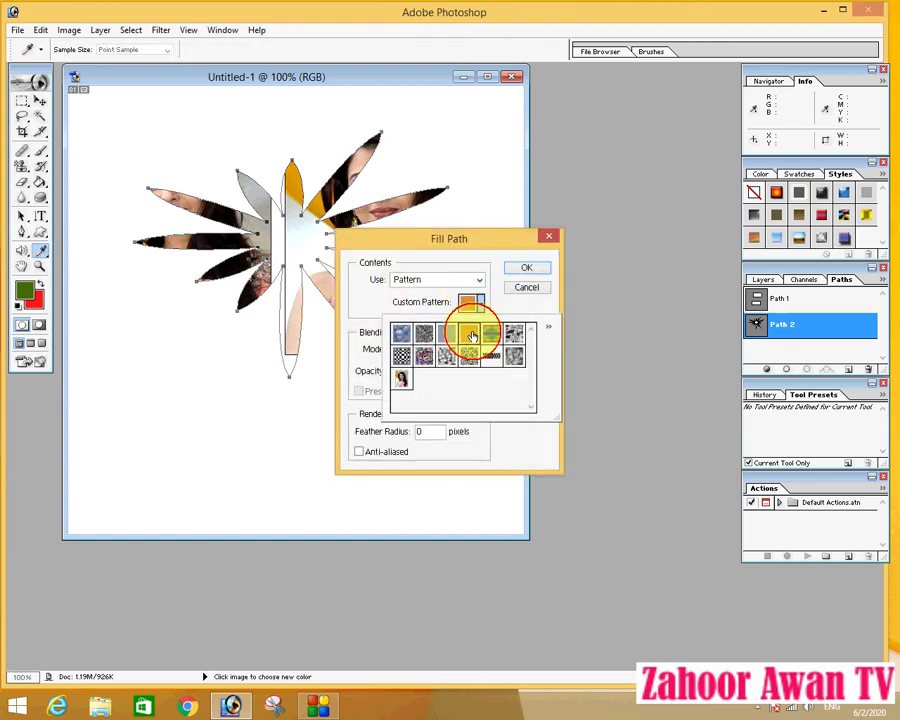
{"action": "double_click", "coordinate": [482, 333]}
{"action": "left_click", "coordinate": [508, 267]}
{"action": "key", "text": "a"}
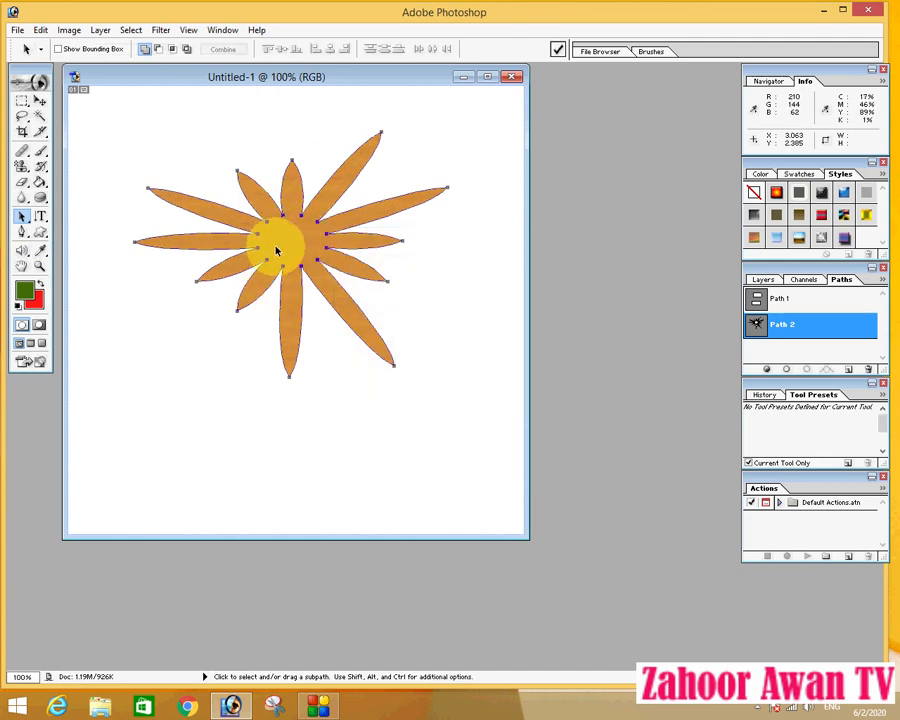
Deselect the flower path and draw an ellipse path about 1.77 wide by 1.18 high below and left of the flower
{"action": "left_click", "coordinate": [249, 364]}
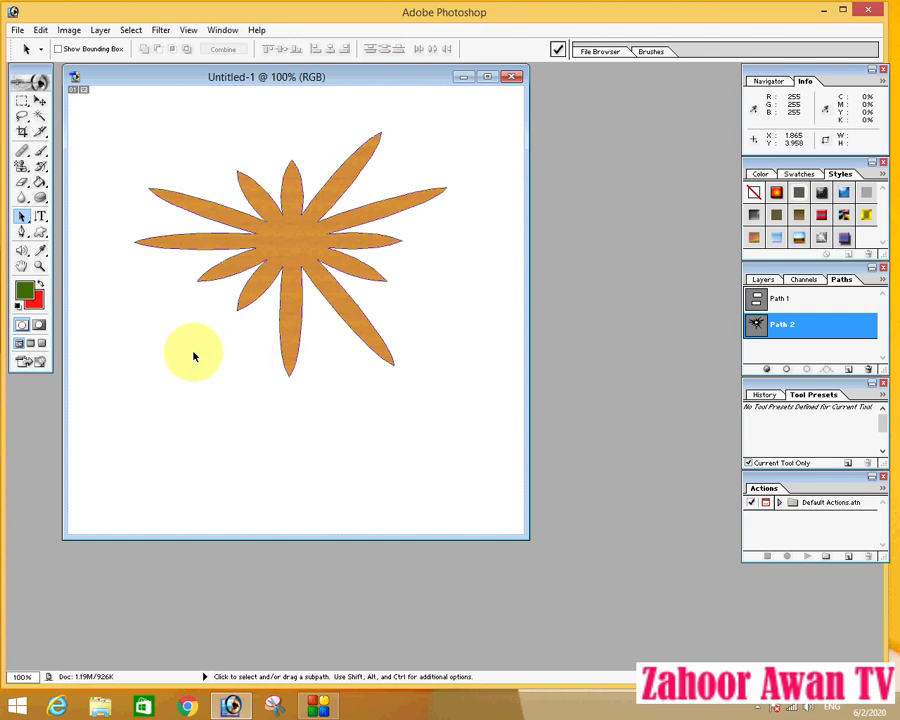
{"action": "left_click", "coordinate": [40, 232]}
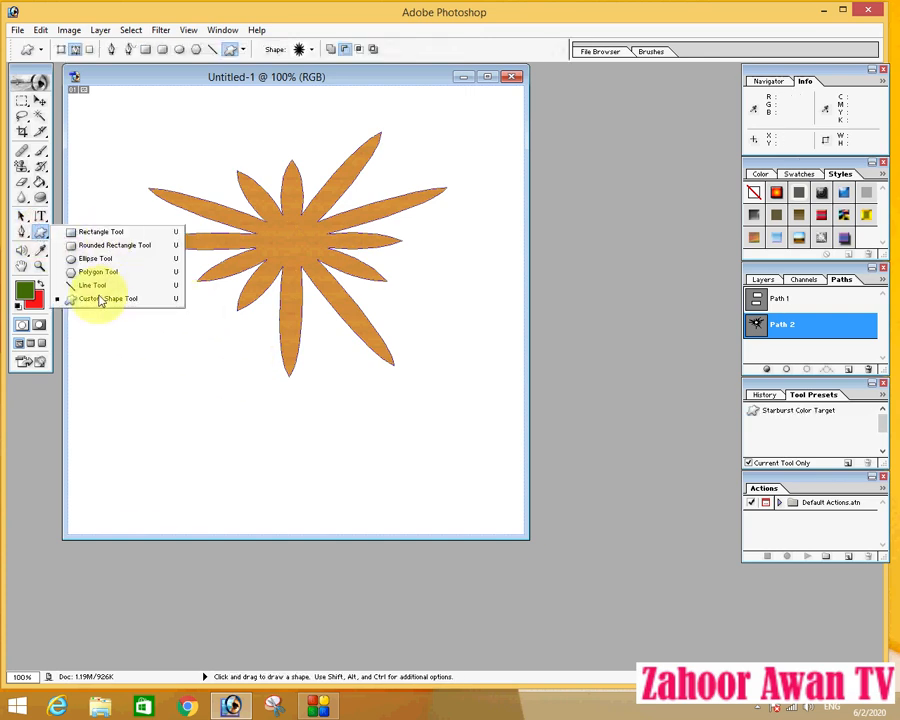
{"action": "left_click", "coordinate": [97, 258]}
{"action": "left_click_drag", "start_coordinate": [112, 331], "coordinate": [231, 410]}
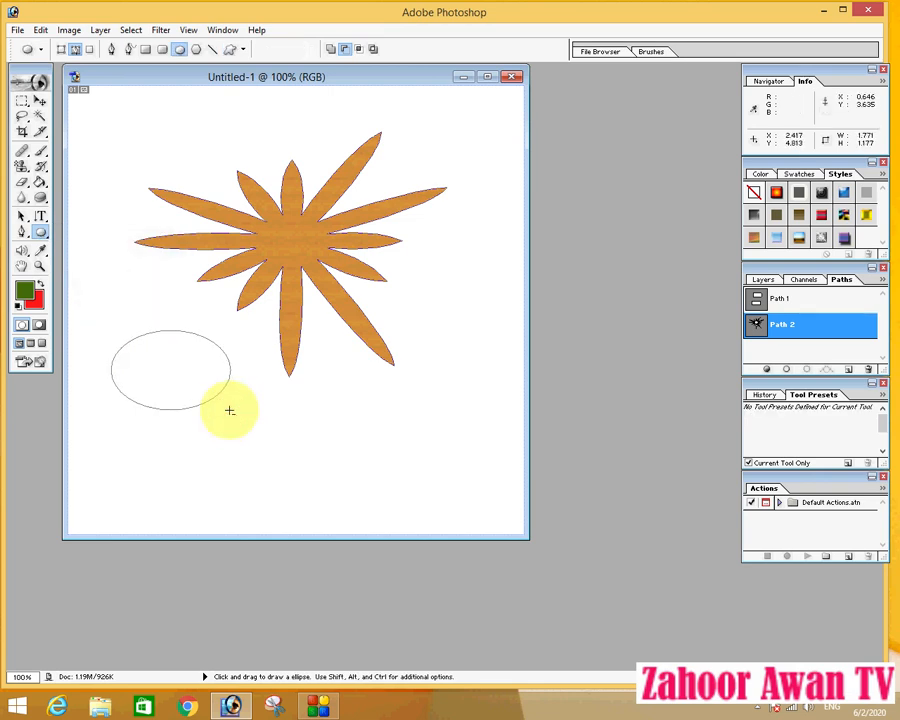
Draw a heart path with the Custom Shape Tool below and right of the flower
{"action": "left_click_drag", "start_coordinate": [40, 232], "coordinate": [92, 305]}
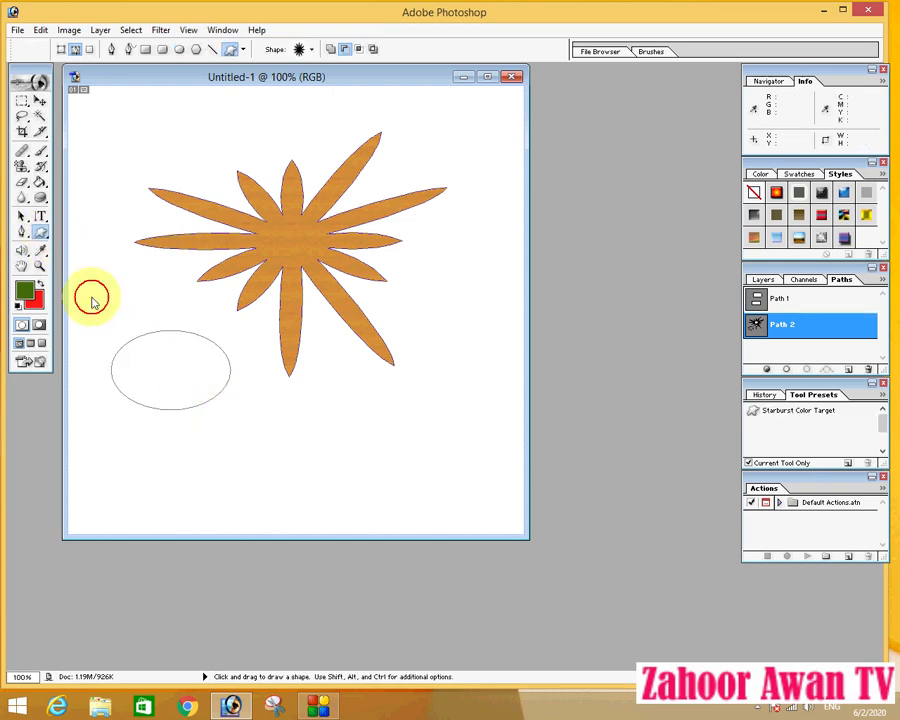
{"action": "left_click", "coordinate": [312, 49]}
{"action": "left_click", "coordinate": [322, 80]}
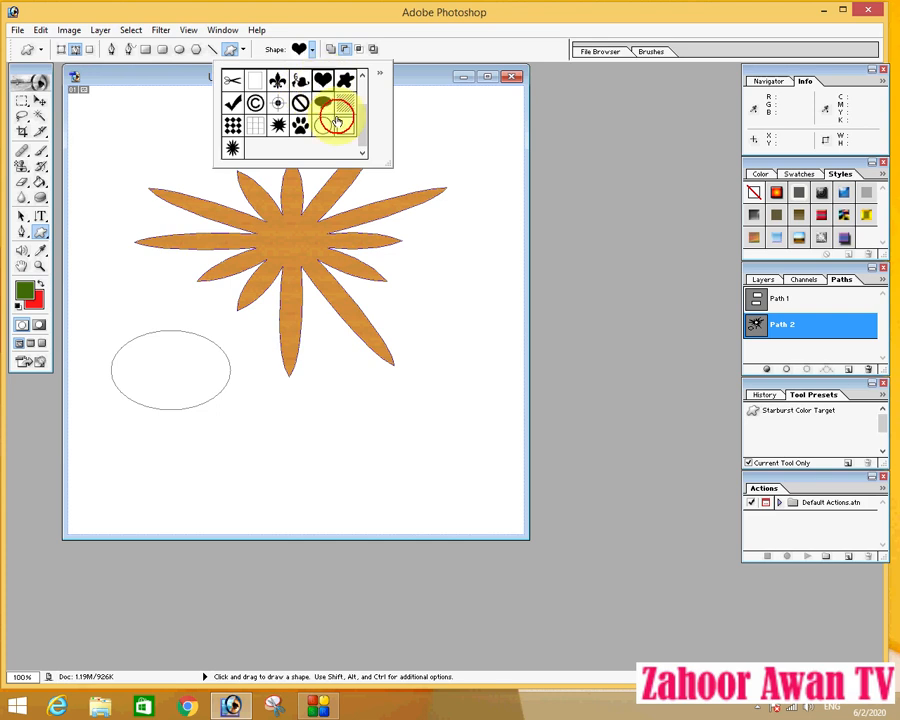
{"action": "left_click_drag", "start_coordinate": [325, 384], "coordinate": [422, 456]}
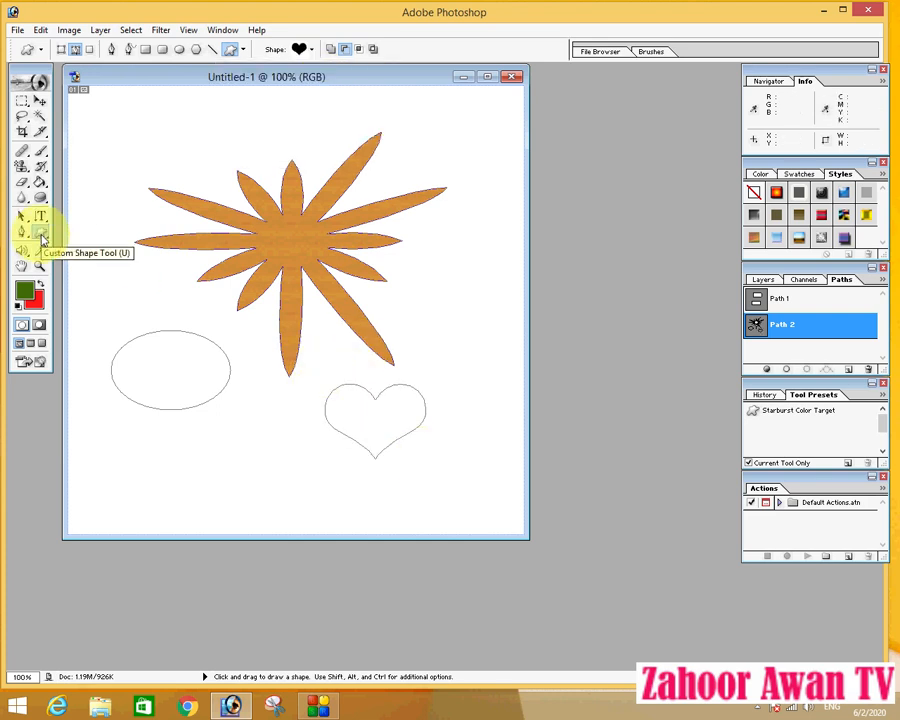
Activate the Path Selection Tool and show its Direct Selection Tool alternative
{"action": "left_click_drag", "start_coordinate": [20, 218], "coordinate": [91, 221]}
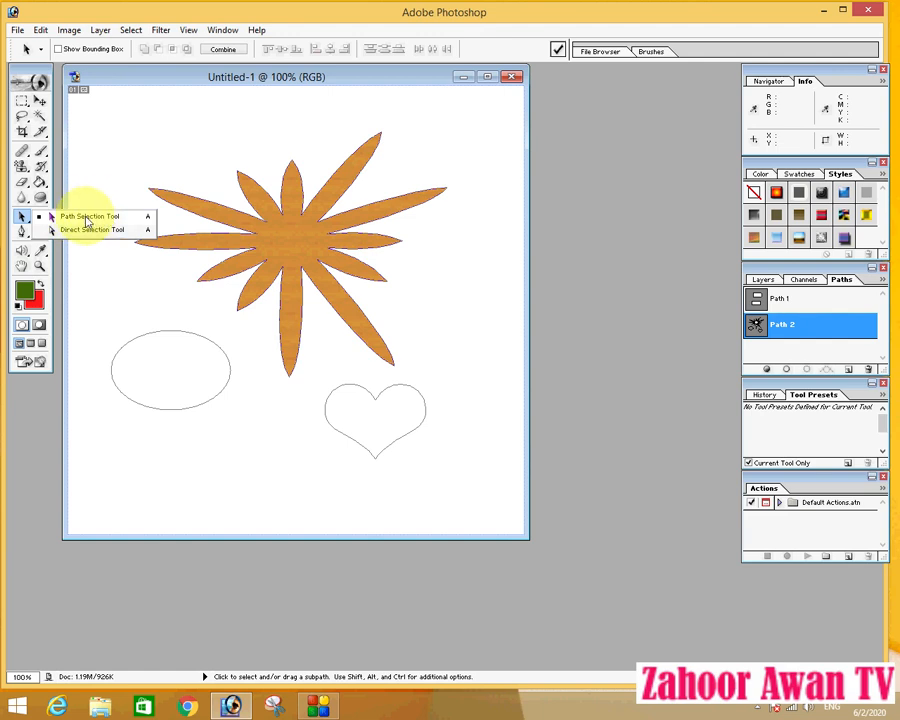
{"action": "left_click_drag", "start_coordinate": [86, 219], "coordinate": [87, 233]}
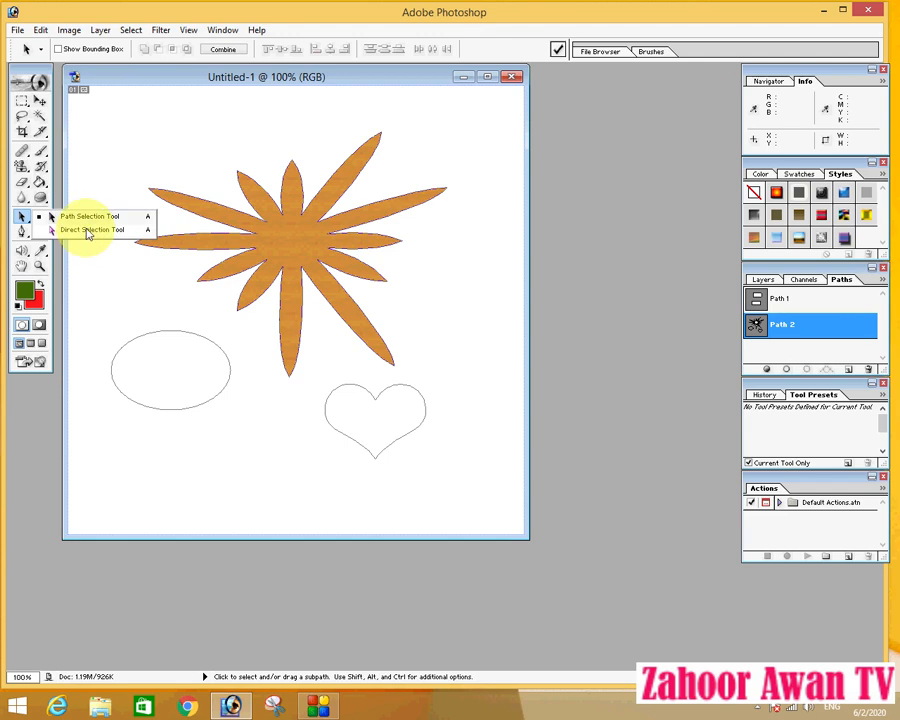